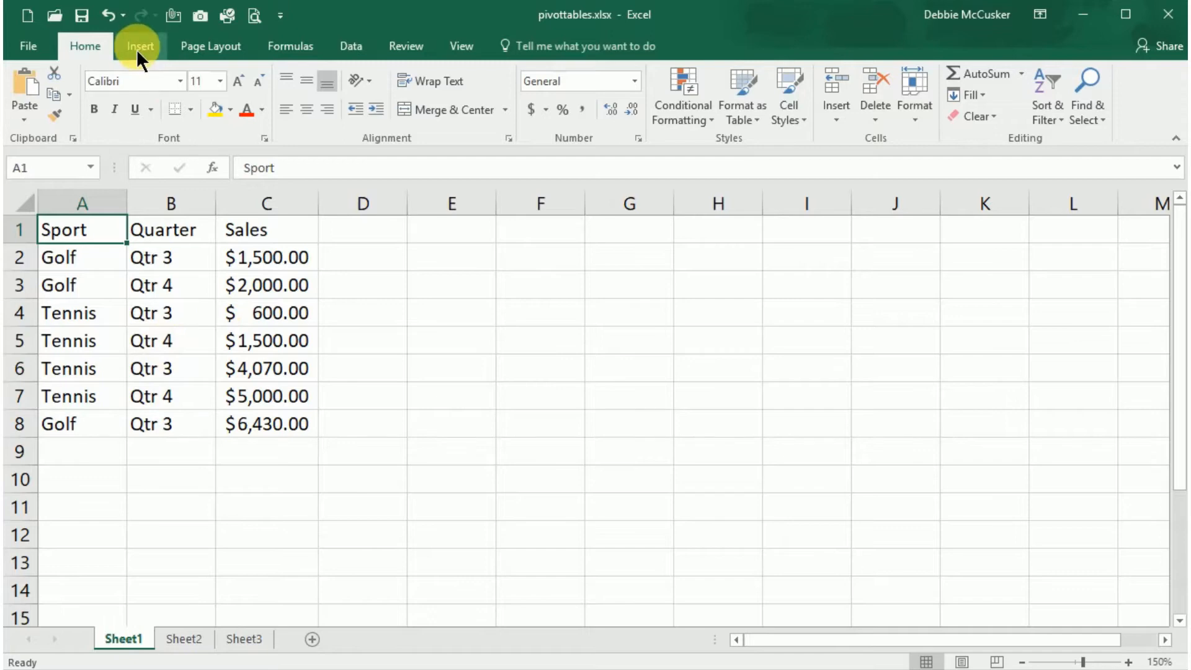
Insert the recommended pivot table Sum of Sales by Sport and Quarter, after previewing the by-Quarter and by-Sport alternatives.
left_click(138, 50)
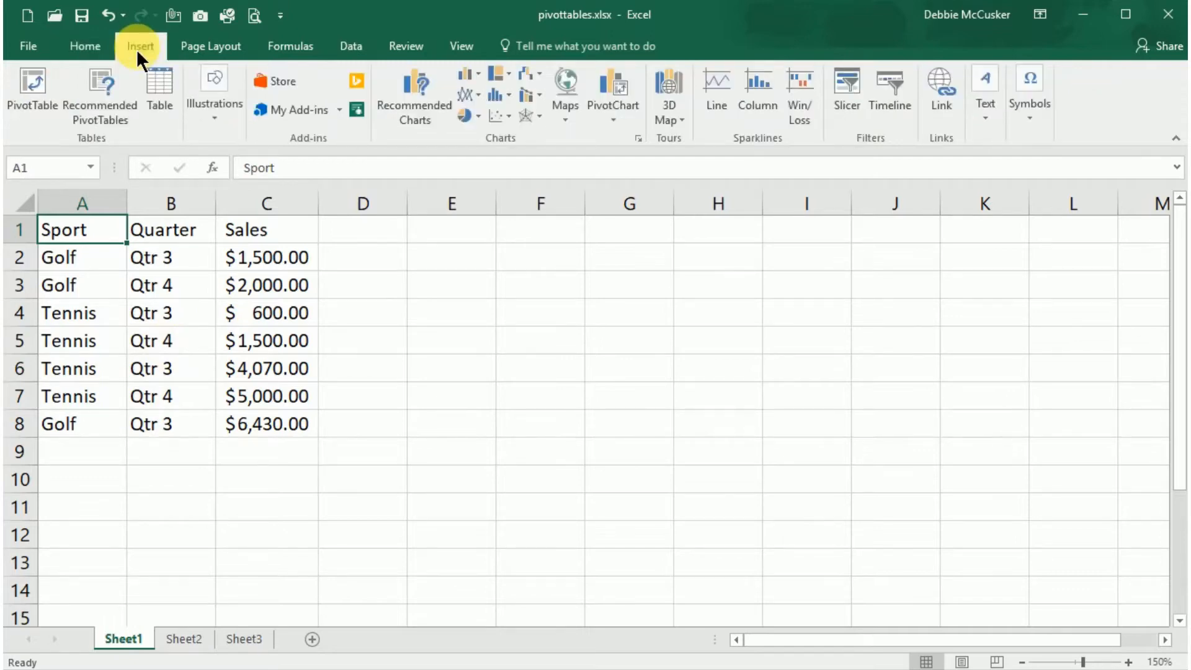
left_click(102, 117)
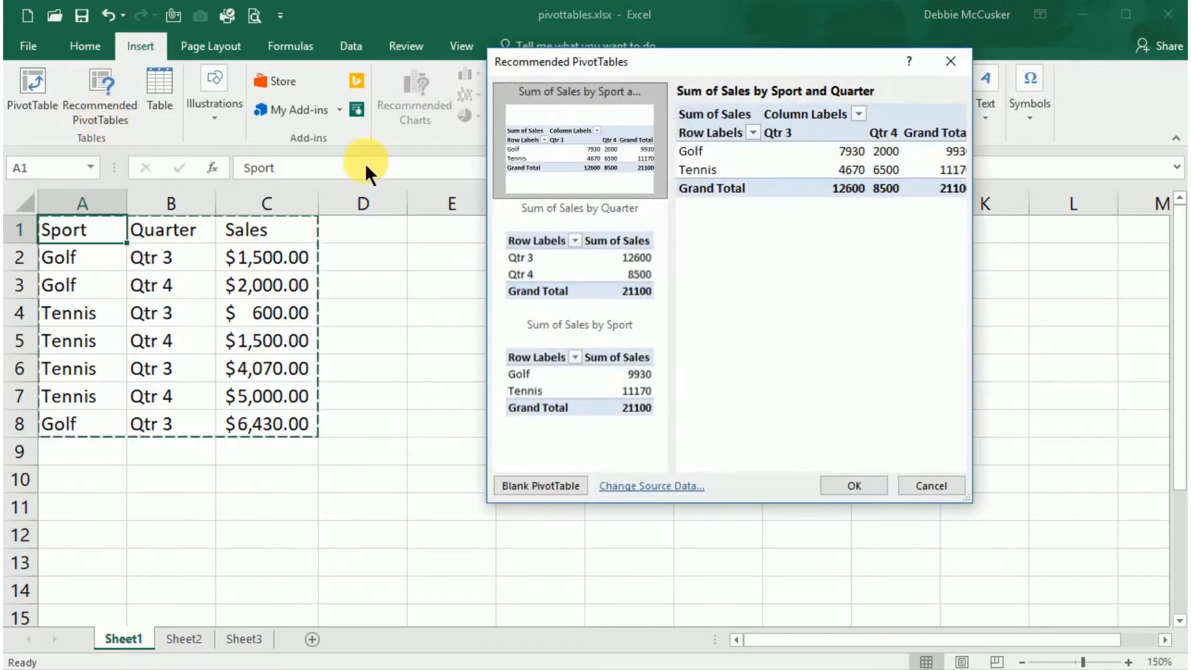
left_click_drag(678, 66, 574, 83)
left_click(459, 282)
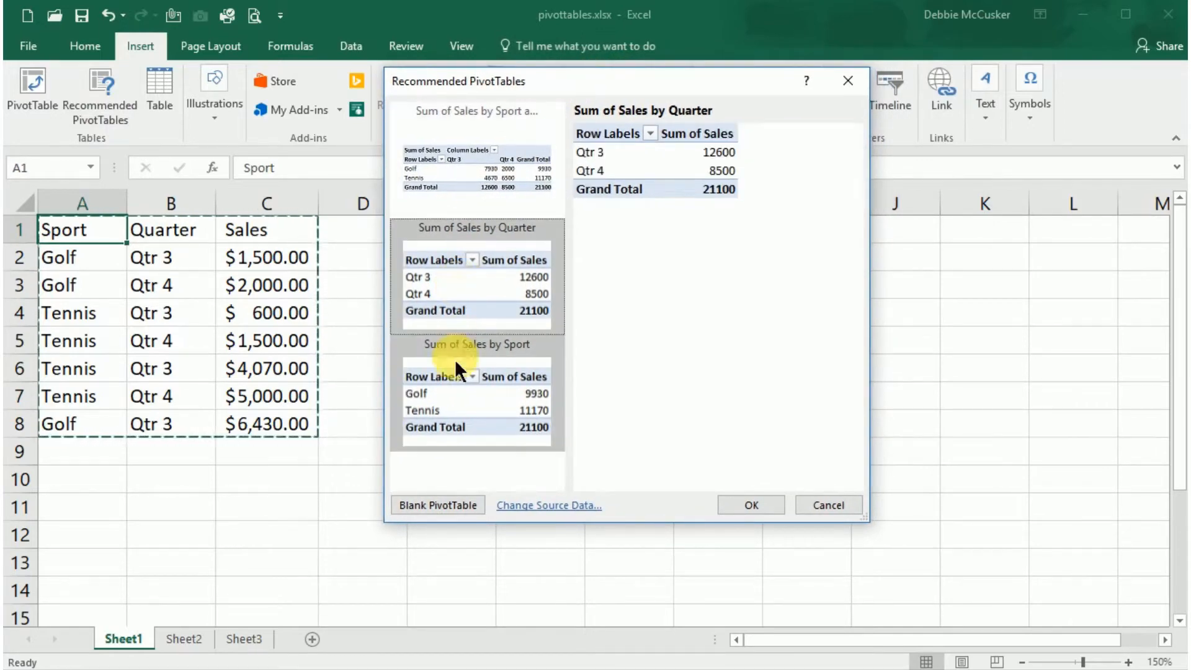
left_click(456, 394)
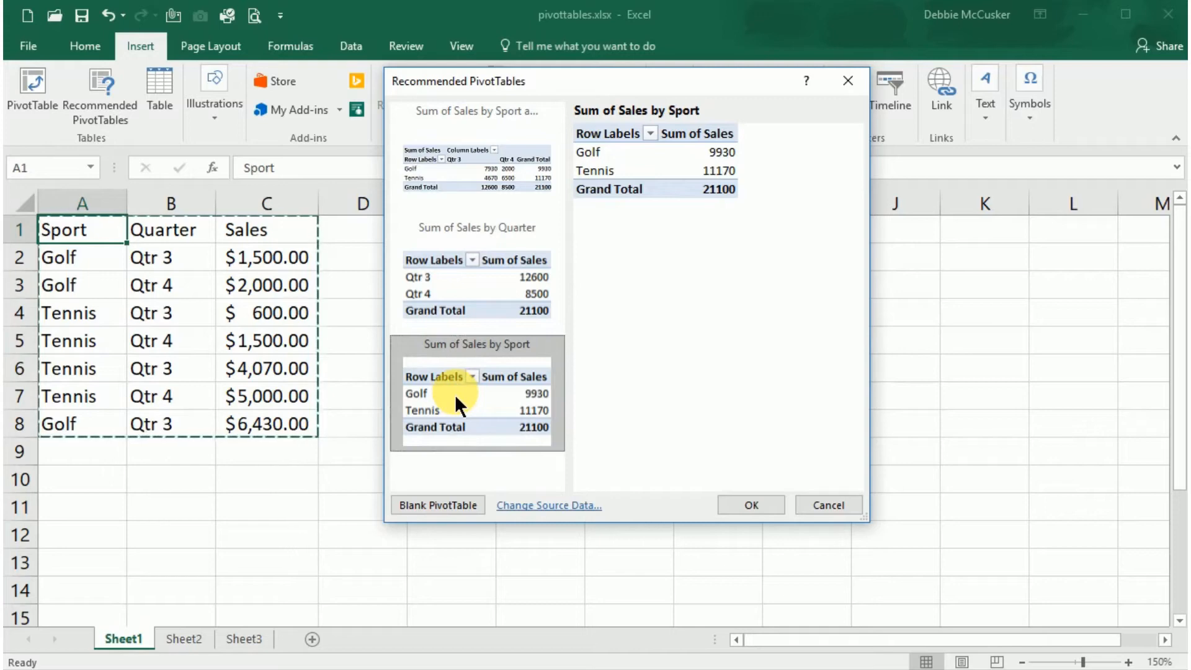
left_click(521, 183)
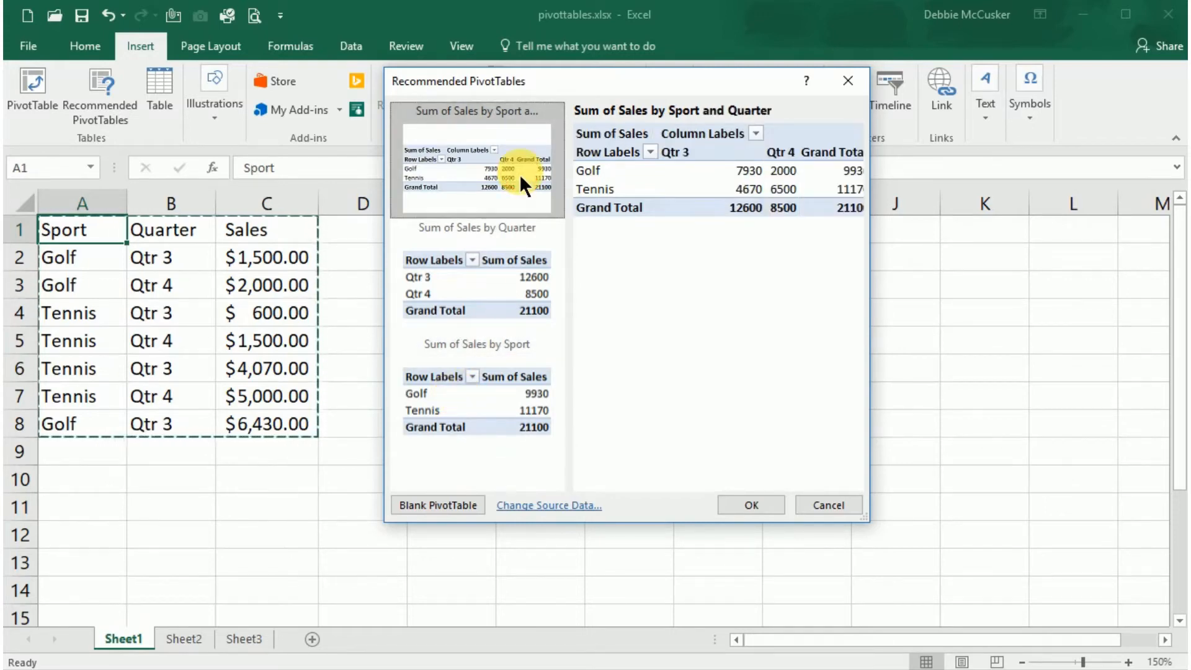
left_click(748, 506)
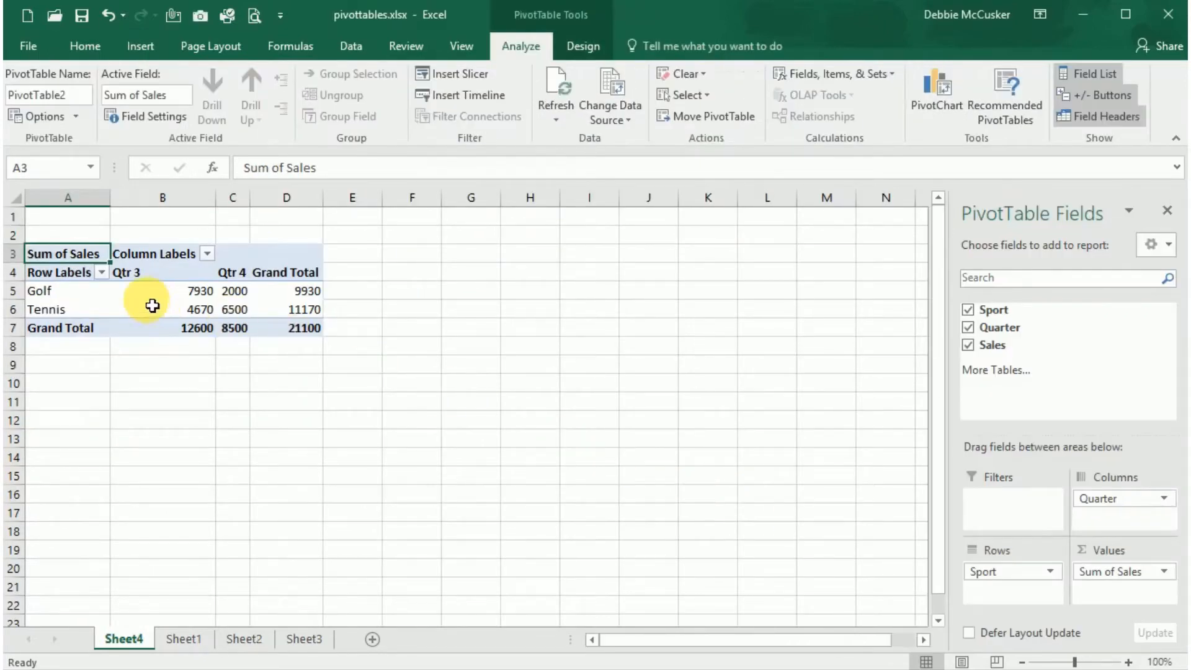
Enlarge the new pivot table sheet to 150% zoom.
mouse_move(152, 305)
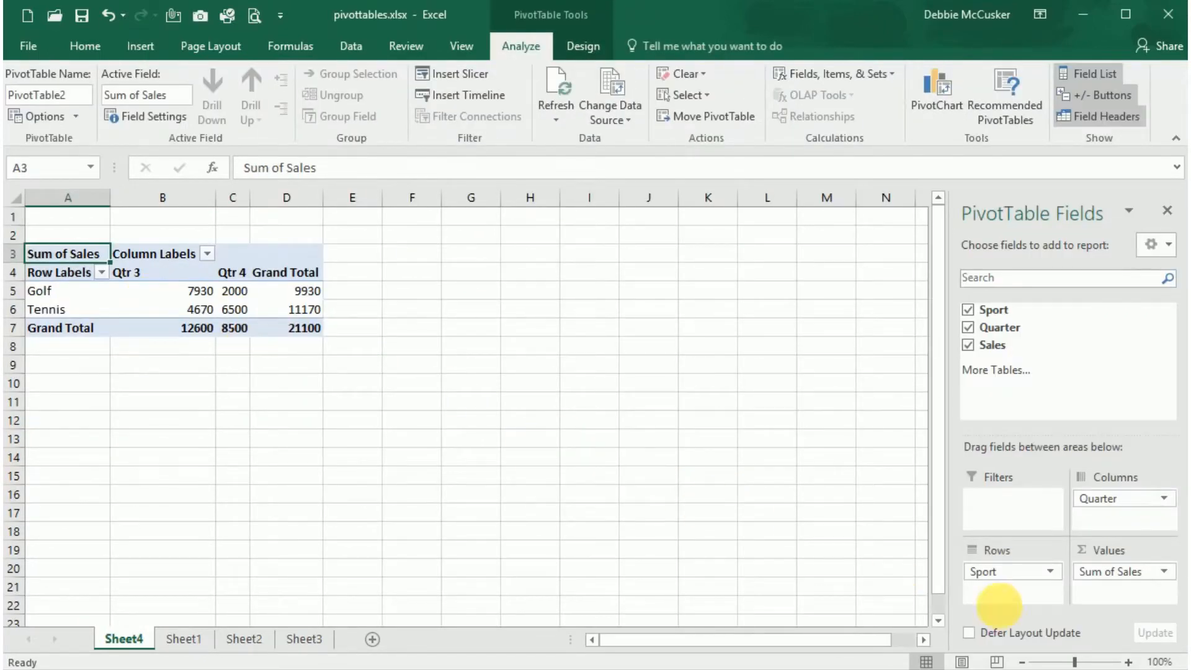
left_click(1128, 662)
left_click(1128, 661)
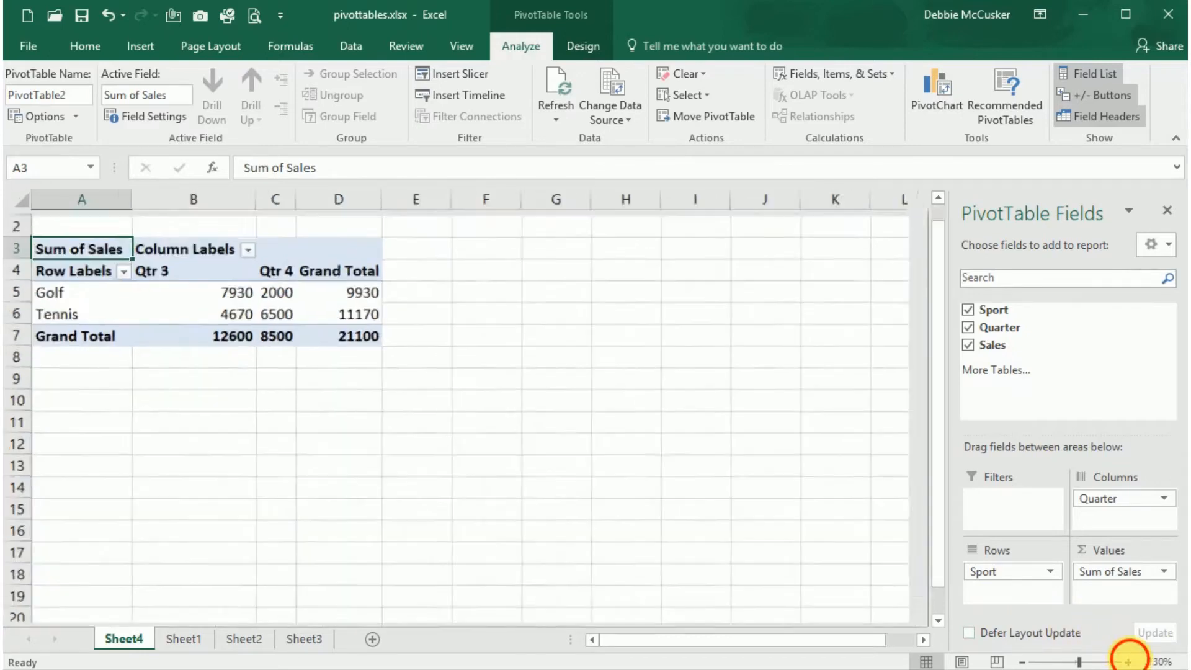
left_click(1129, 661)
left_click(1128, 662)
left_click(1129, 662)
scroll(630, 459, "up", 1)
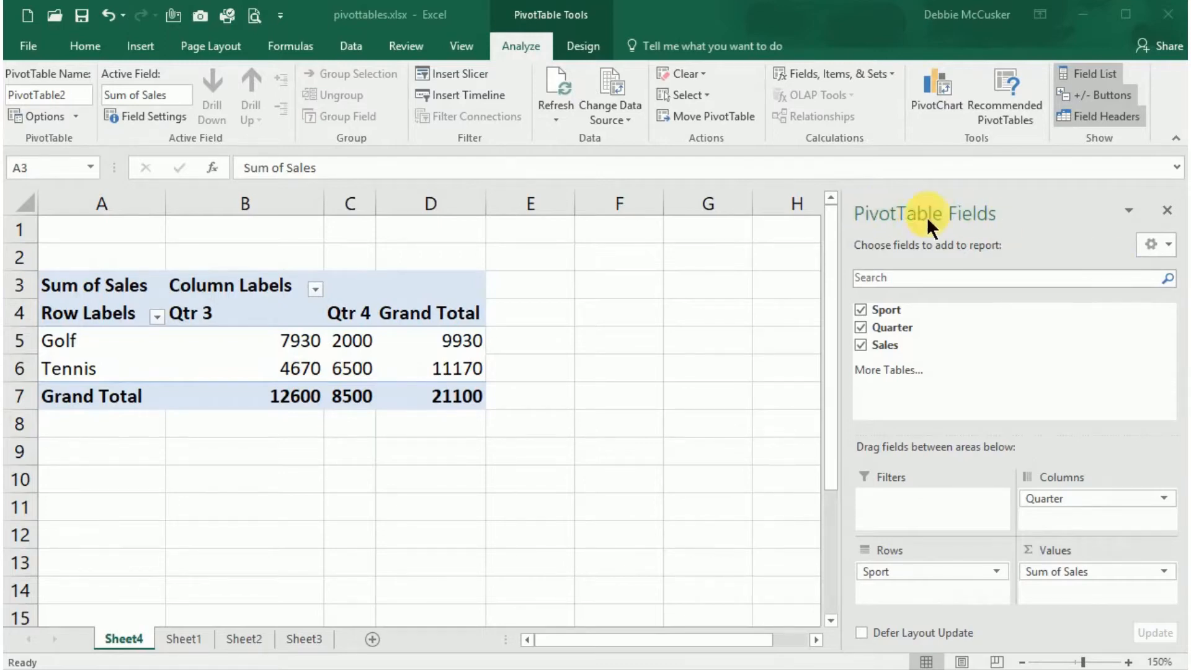
left_click(797, 228)
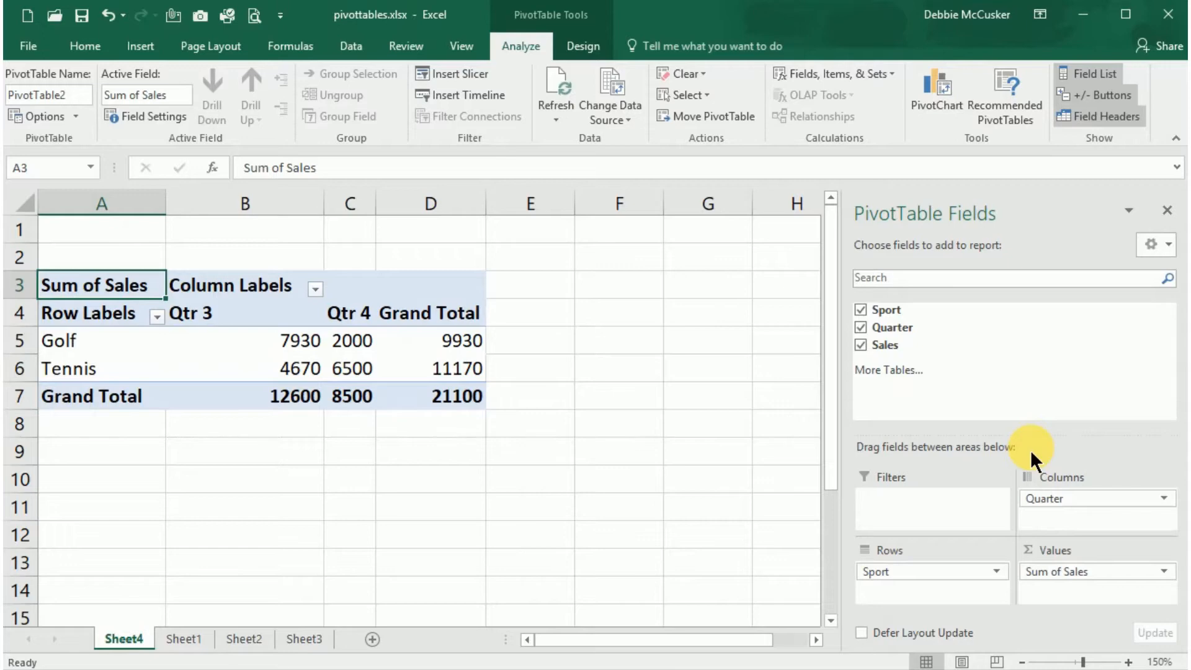
Remove and re-add the Sport and Quarter fields of the pivot table, returning Quarter from Rows to the Columns area.
left_click(860, 311)
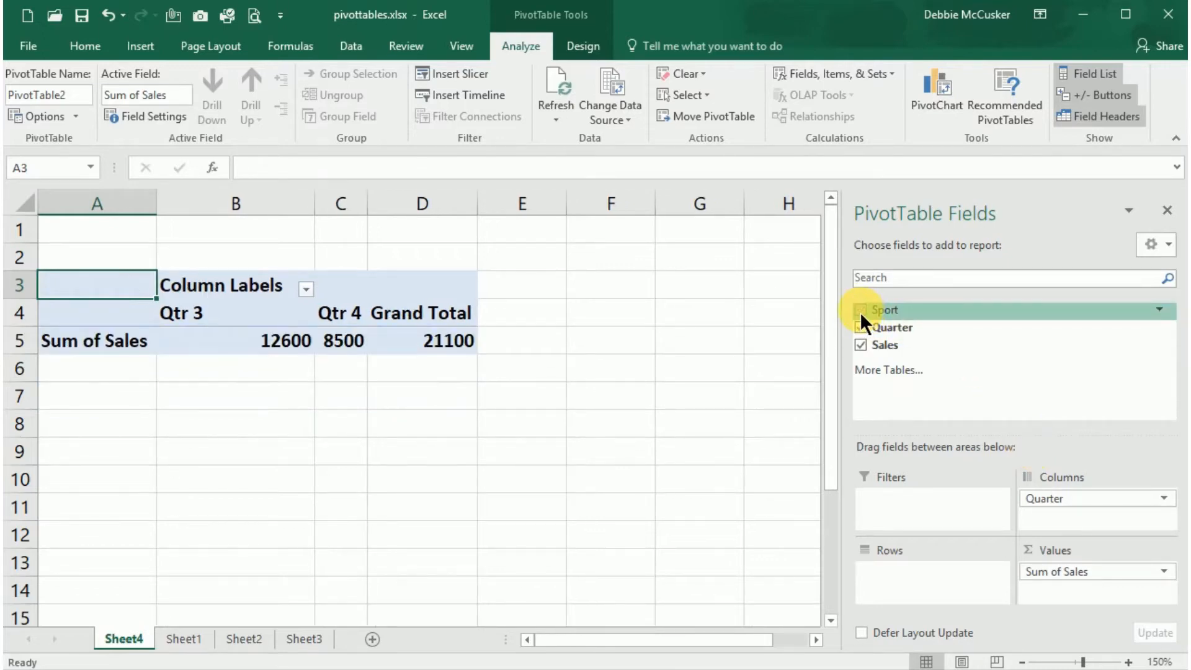
left_click(860, 312)
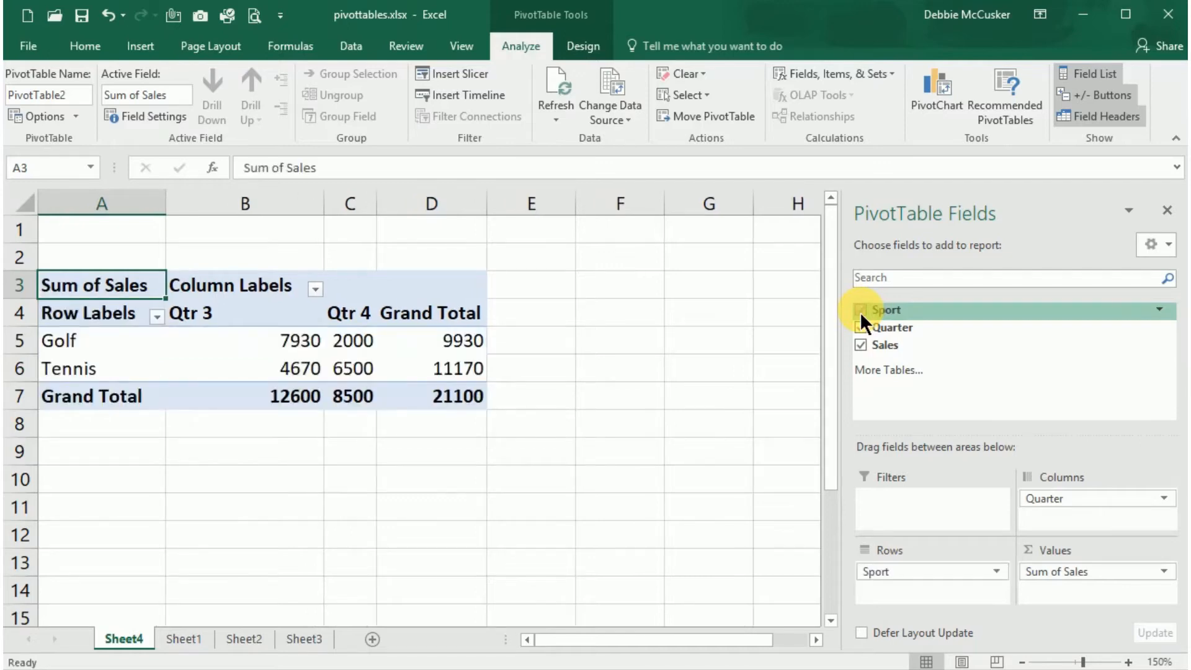
left_click(859, 328)
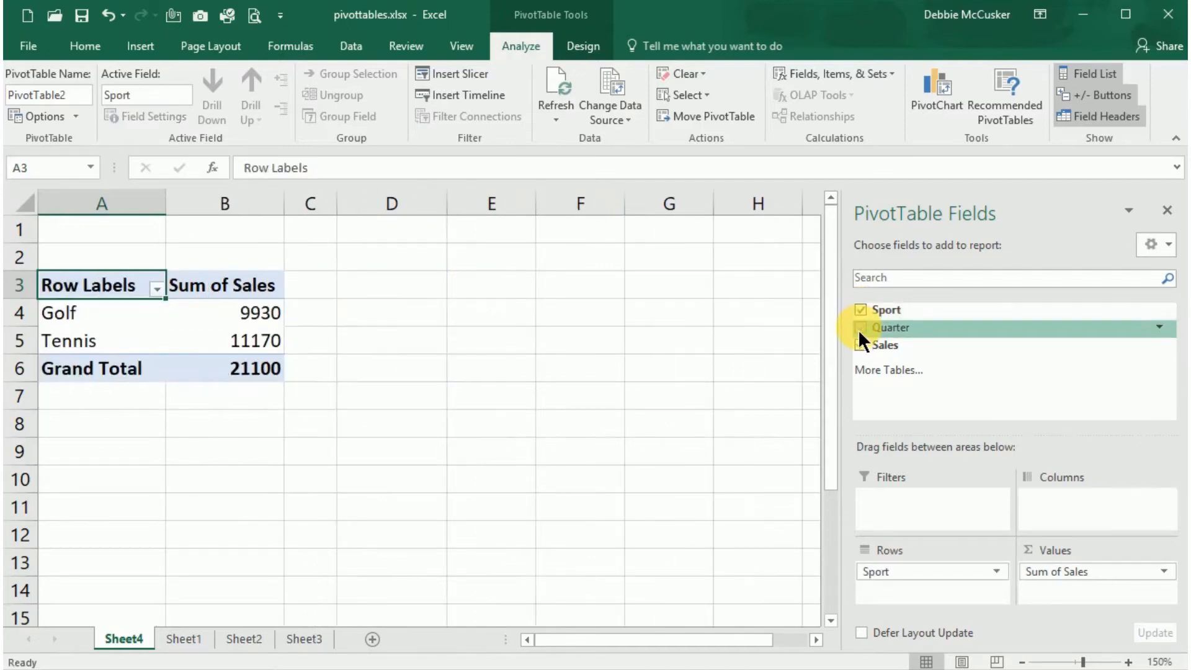
left_click(860, 328)
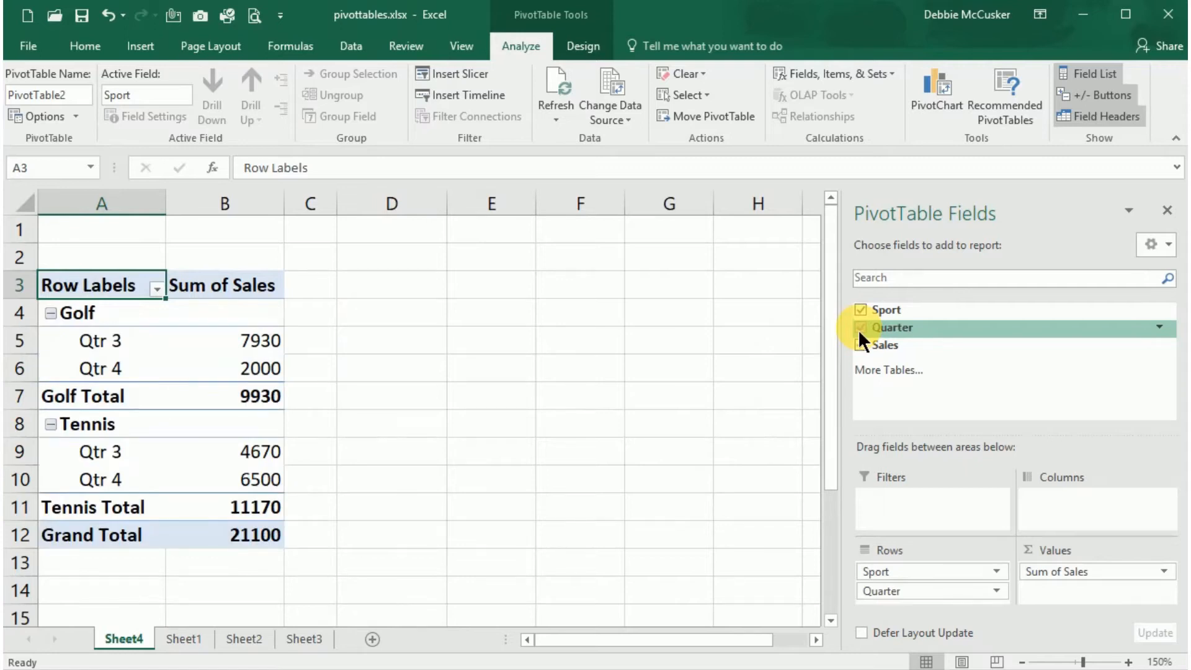
left_click_drag(937, 593, 1097, 512)
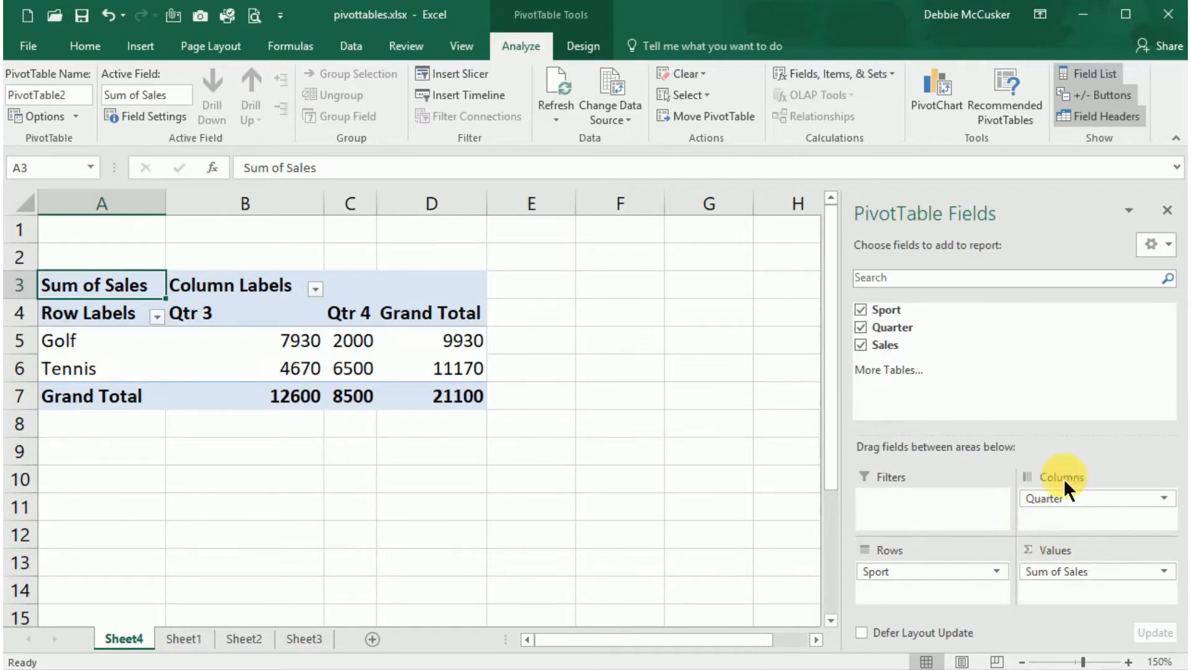
Enlarge the field areas section of the PivotTable Fields and examine the full list of options for the Quarter field.
left_click_drag(1115, 500, 1062, 510)
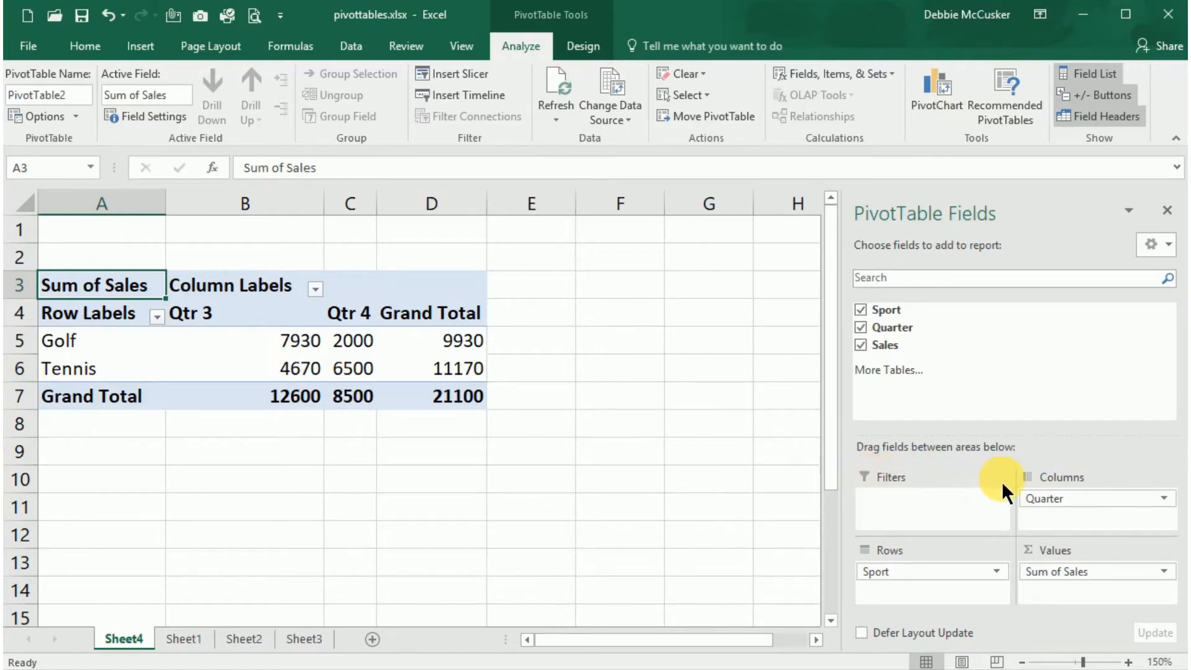
left_click(1163, 501)
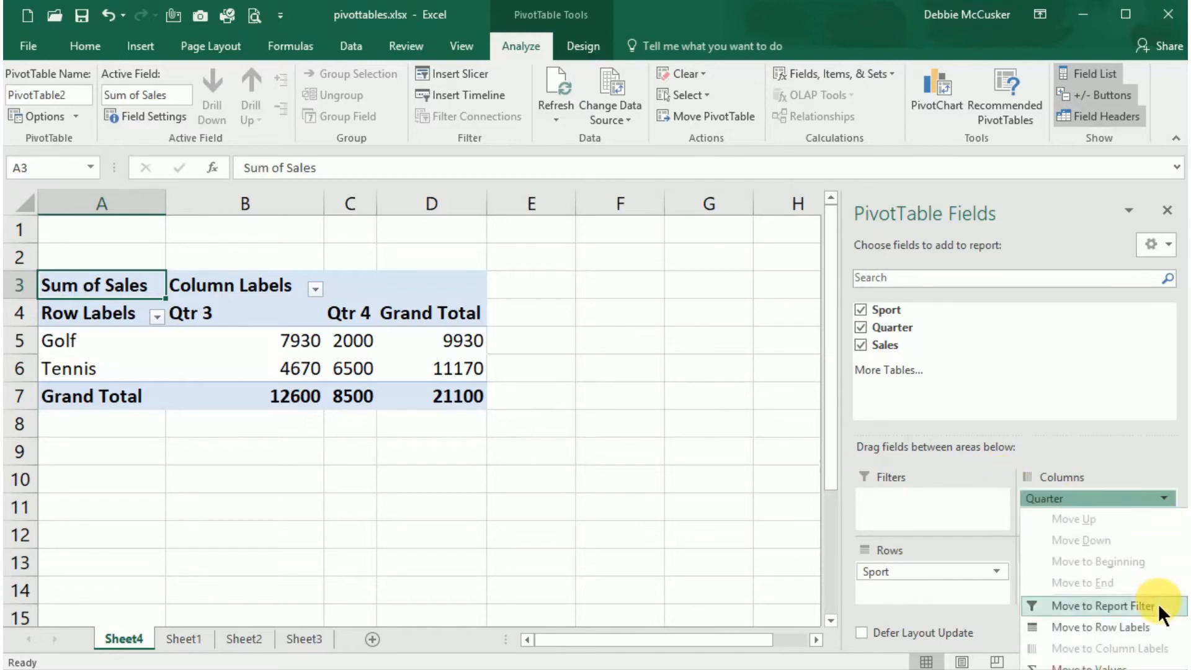
left_click(950, 482)
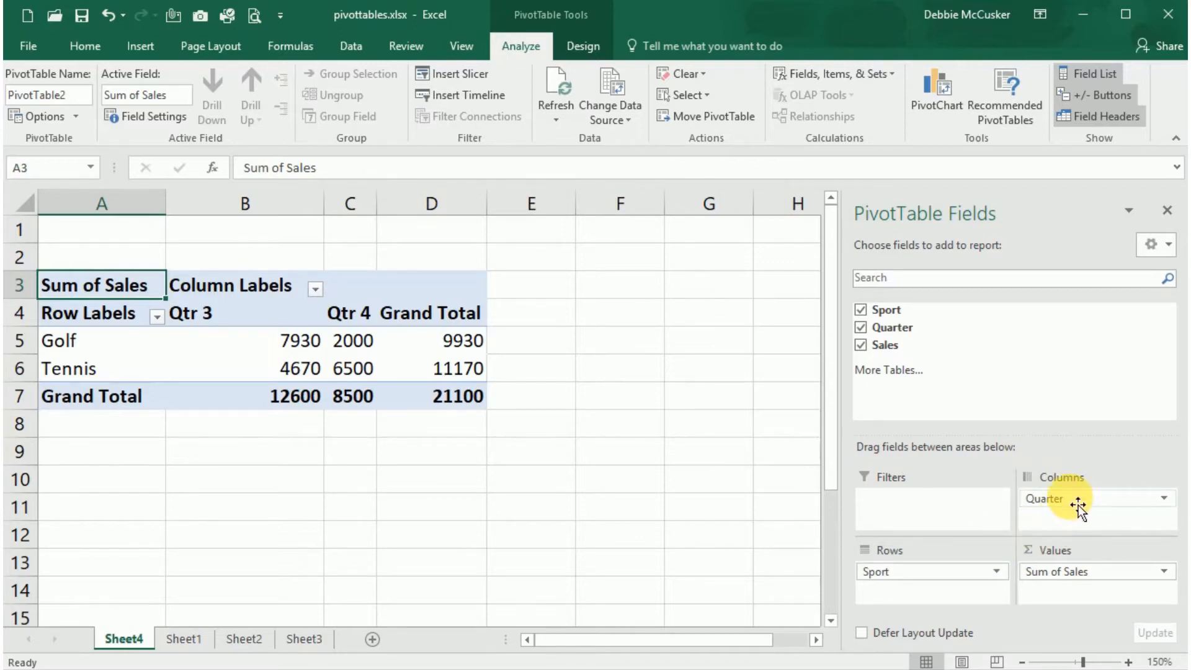
left_click(1164, 499)
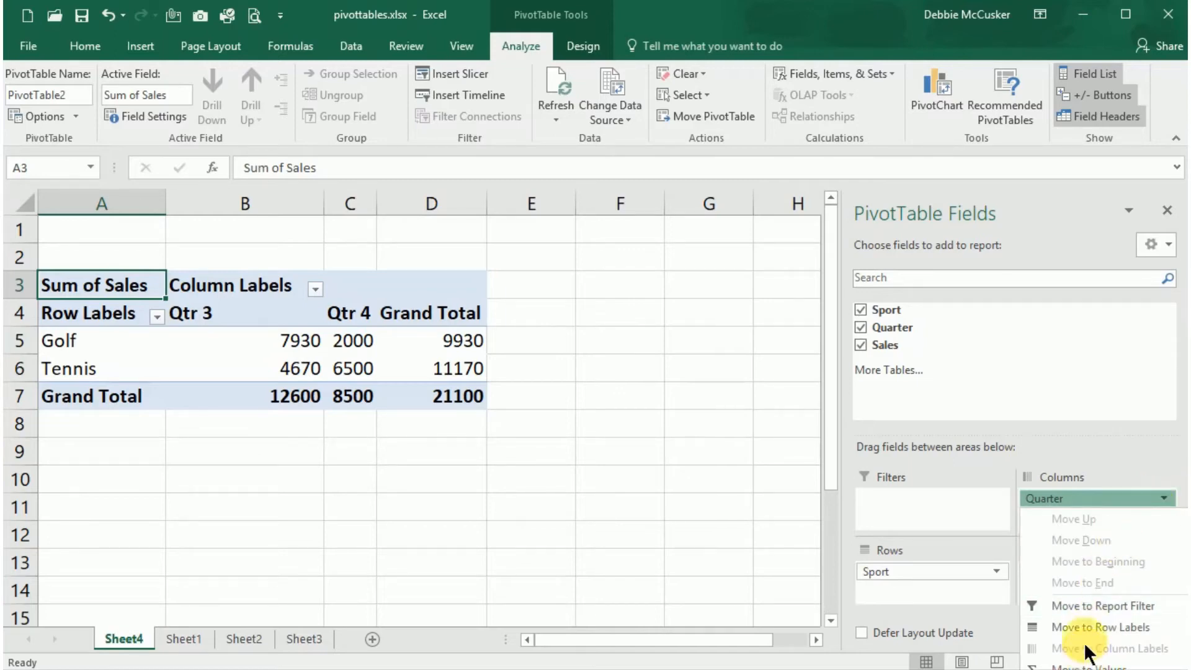
left_click(1073, 446)
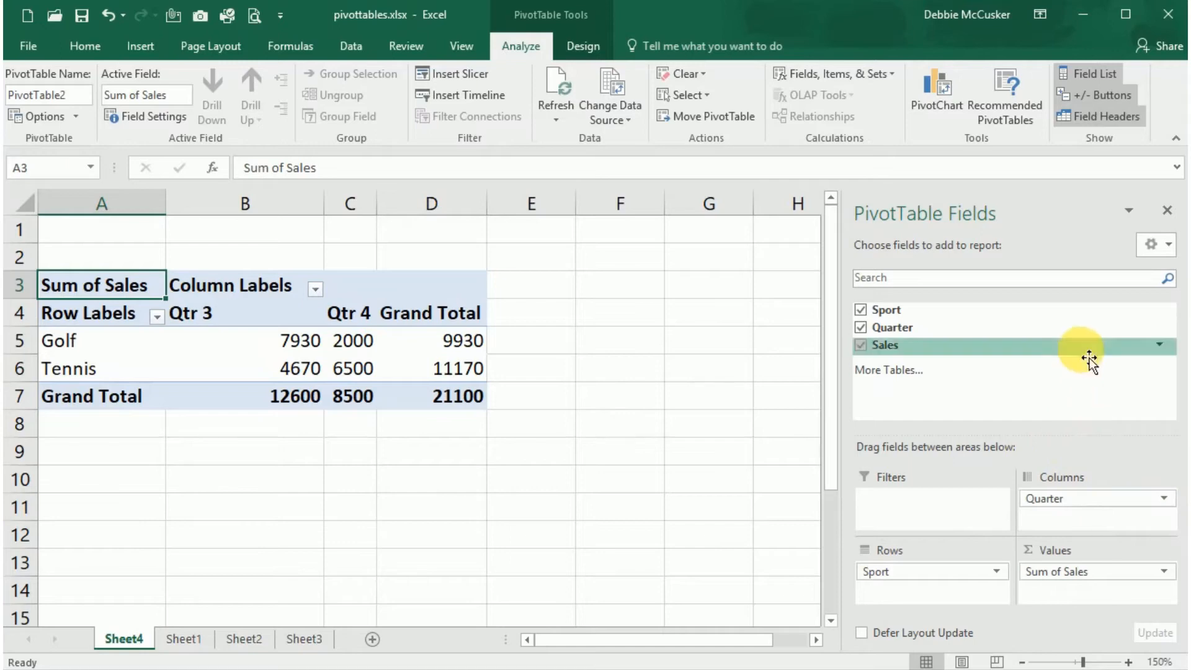
left_click_drag(1077, 446, 1101, 340)
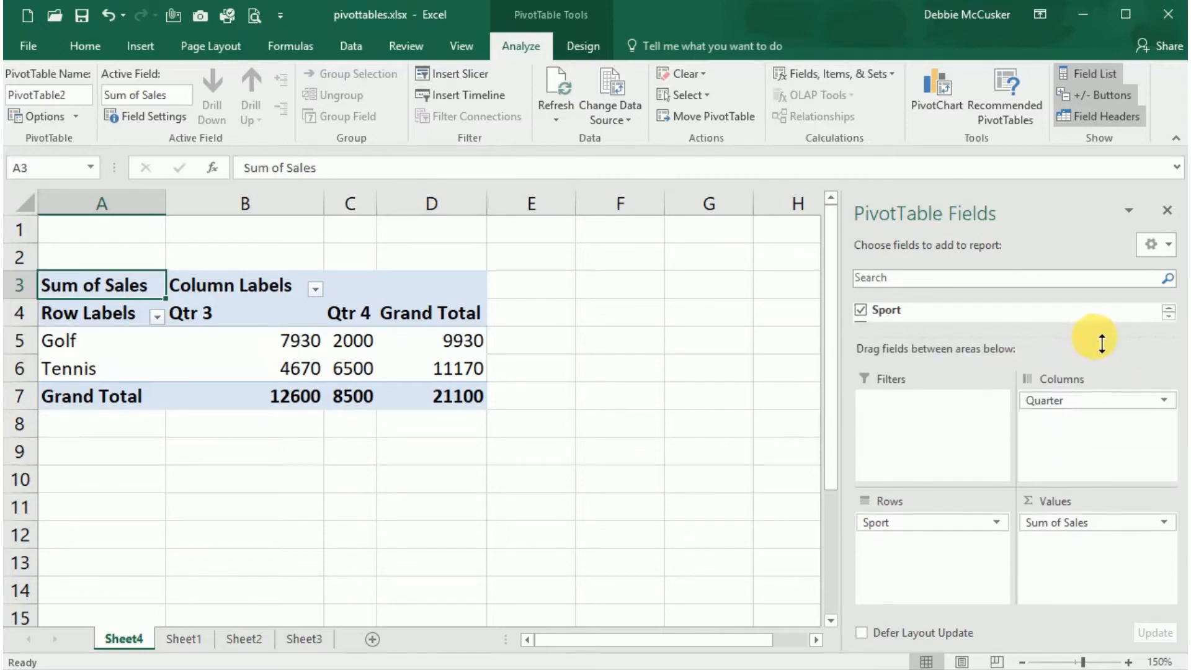
left_click(1164, 395)
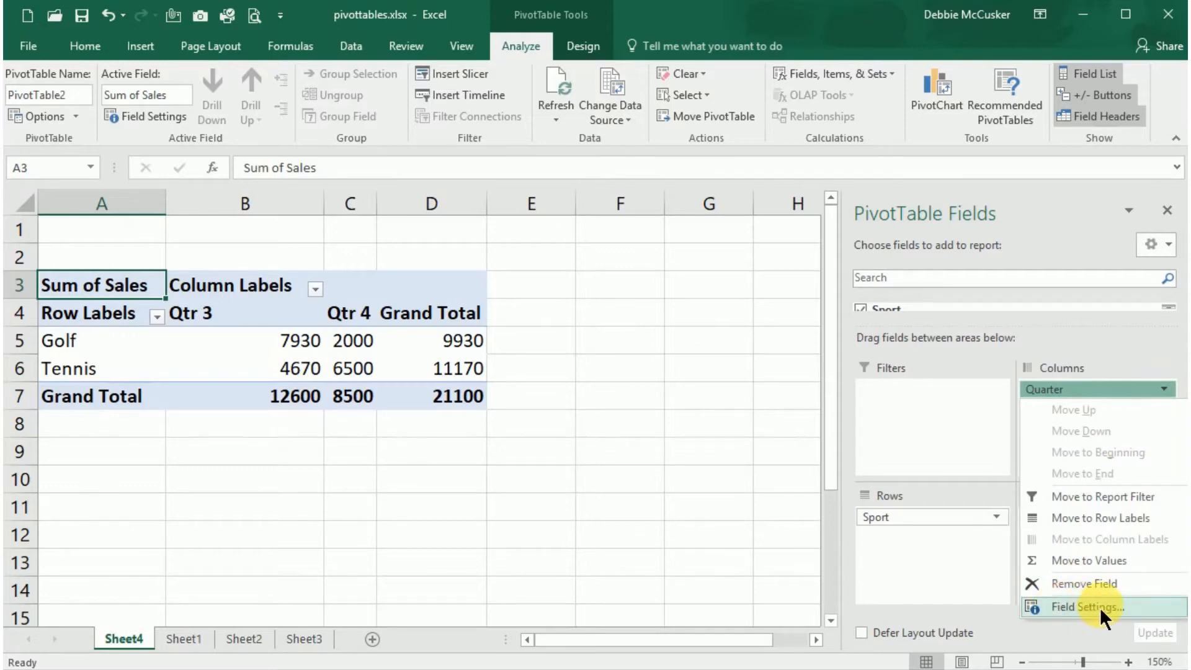
left_click(519, 52)
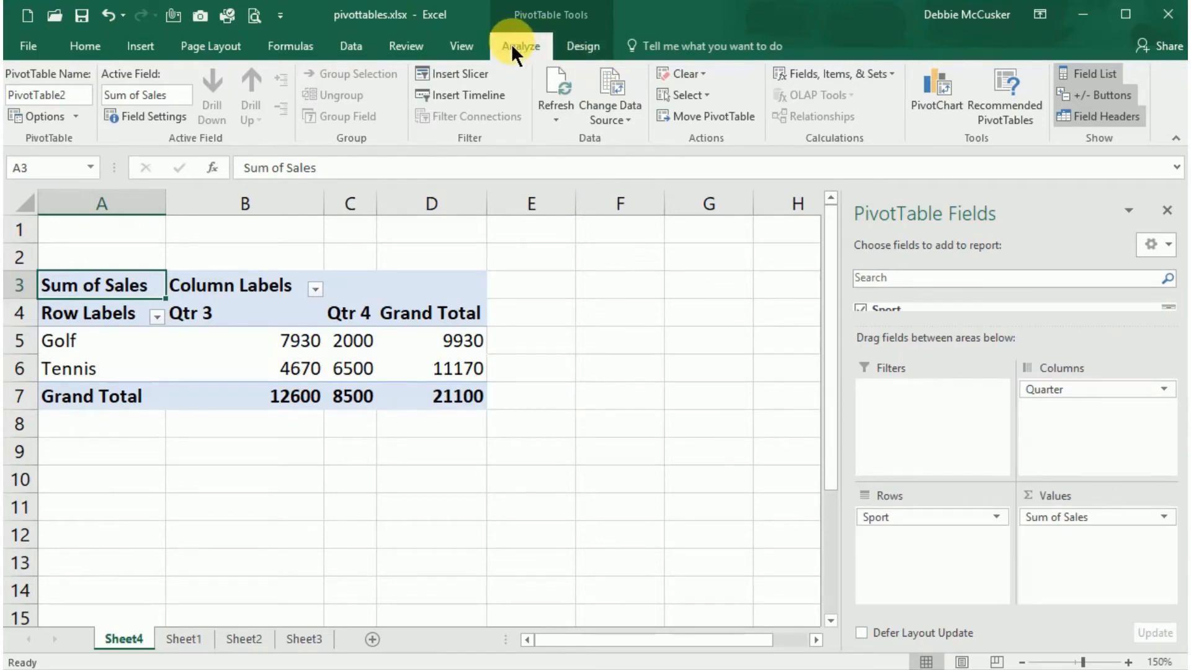
Try the light grey and light green styles on the pivot table, ending with the light blue style.
left_click(572, 46)
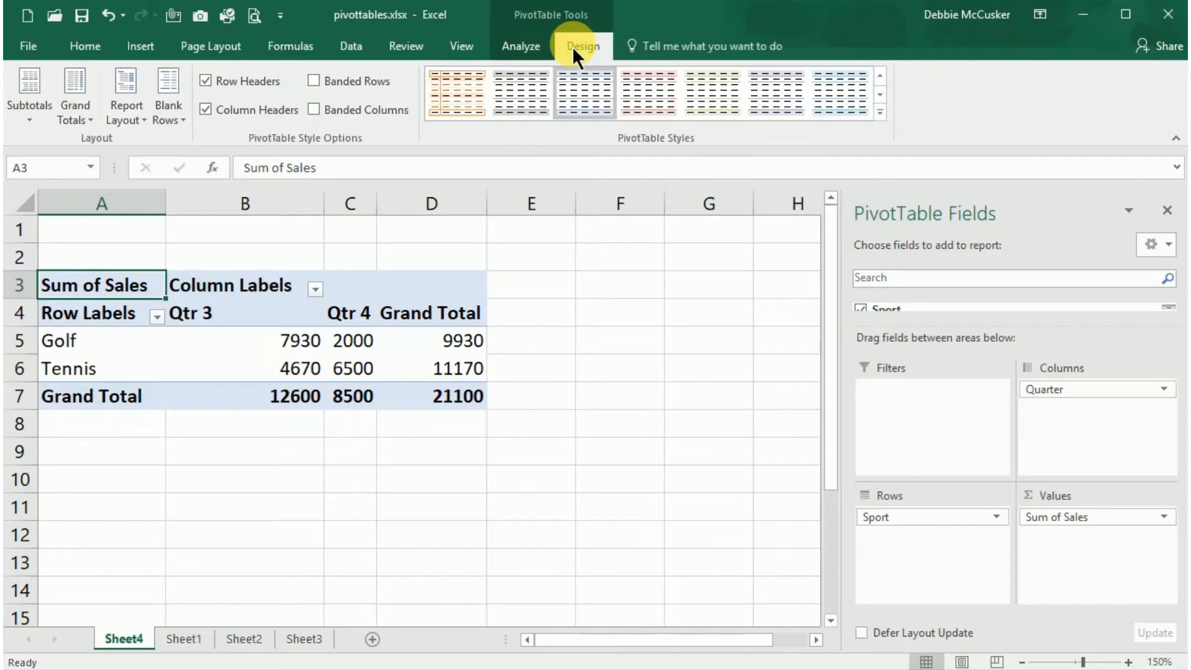
left_click(520, 88)
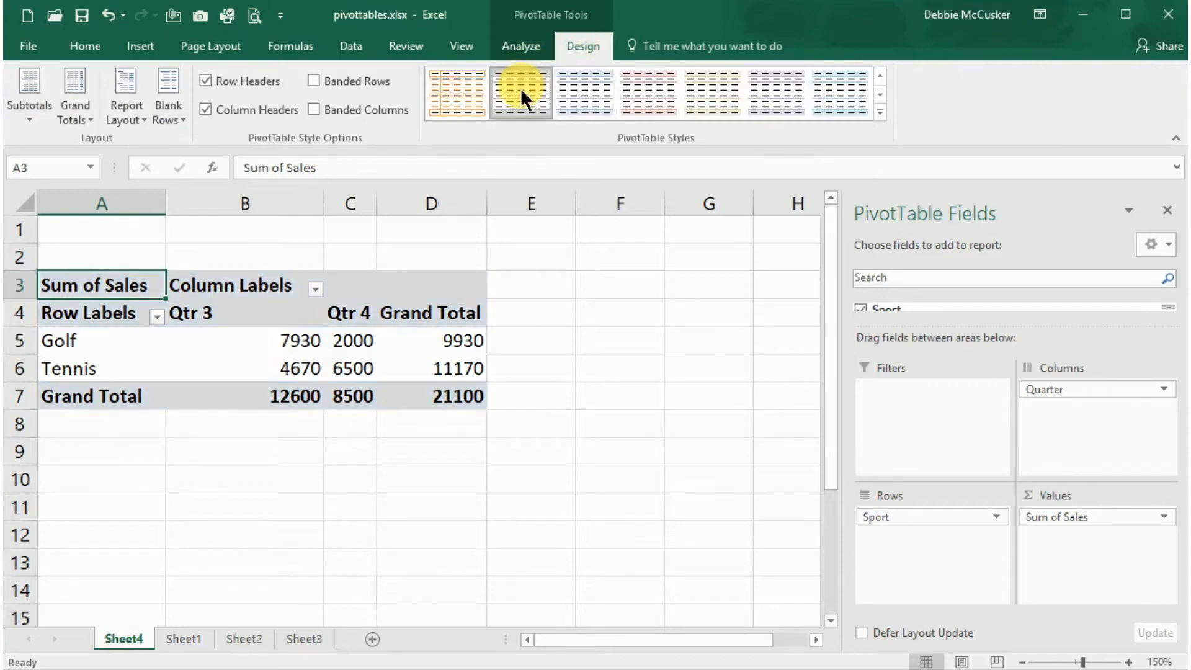
left_click(708, 94)
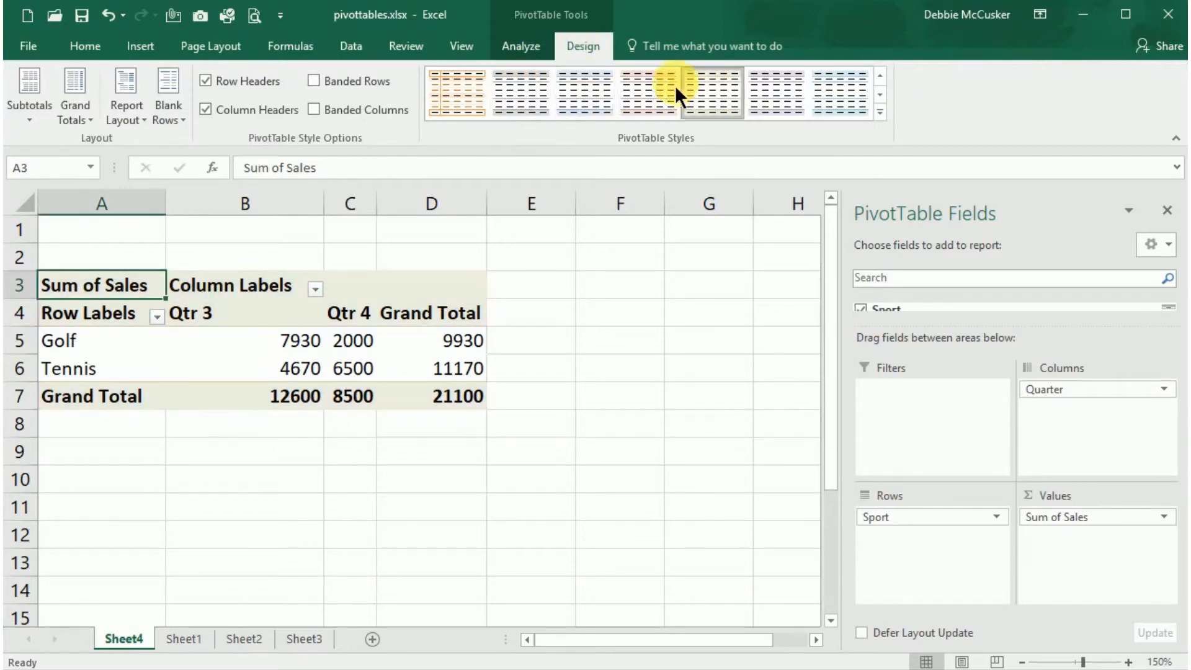
left_click(587, 83)
left_click(522, 47)
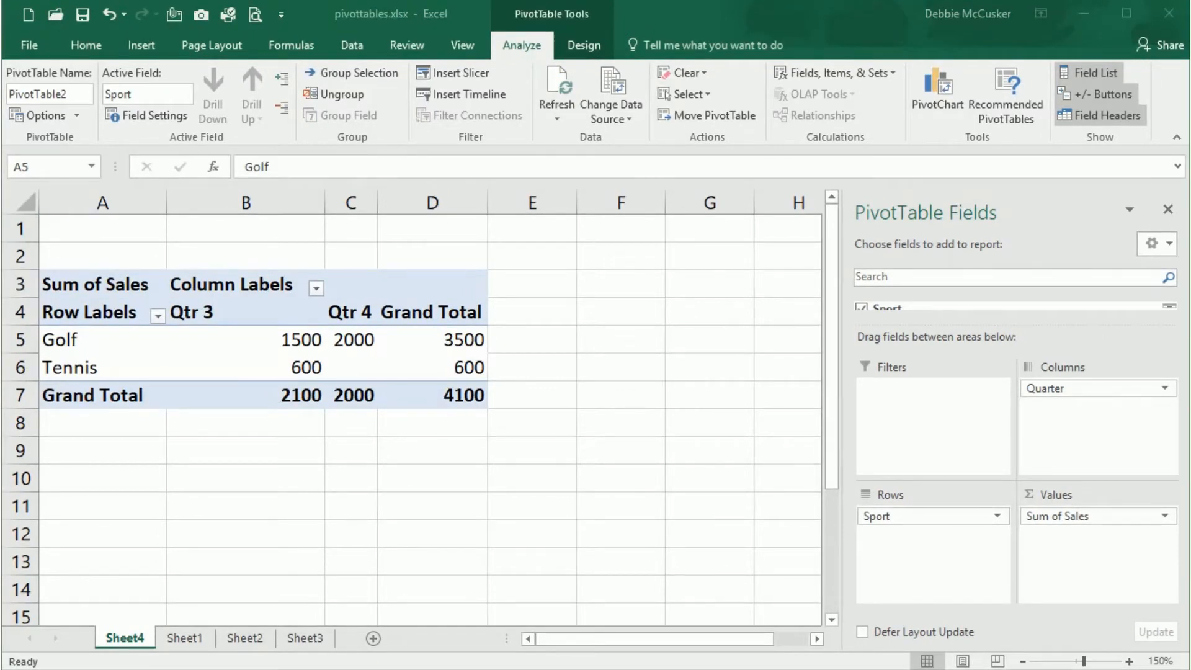
Deselect the pivot table, select its Golf Qtr 3 value again and refresh the table's data.
left_click(97, 231)
left_click(102, 235)
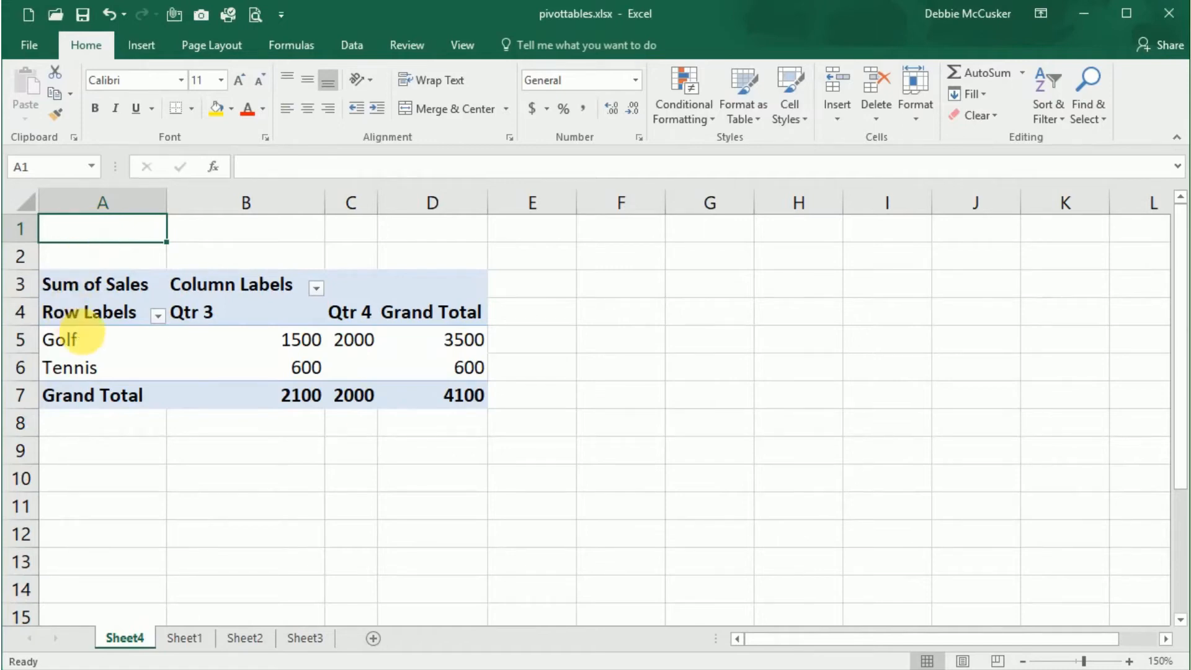
left_click(117, 343)
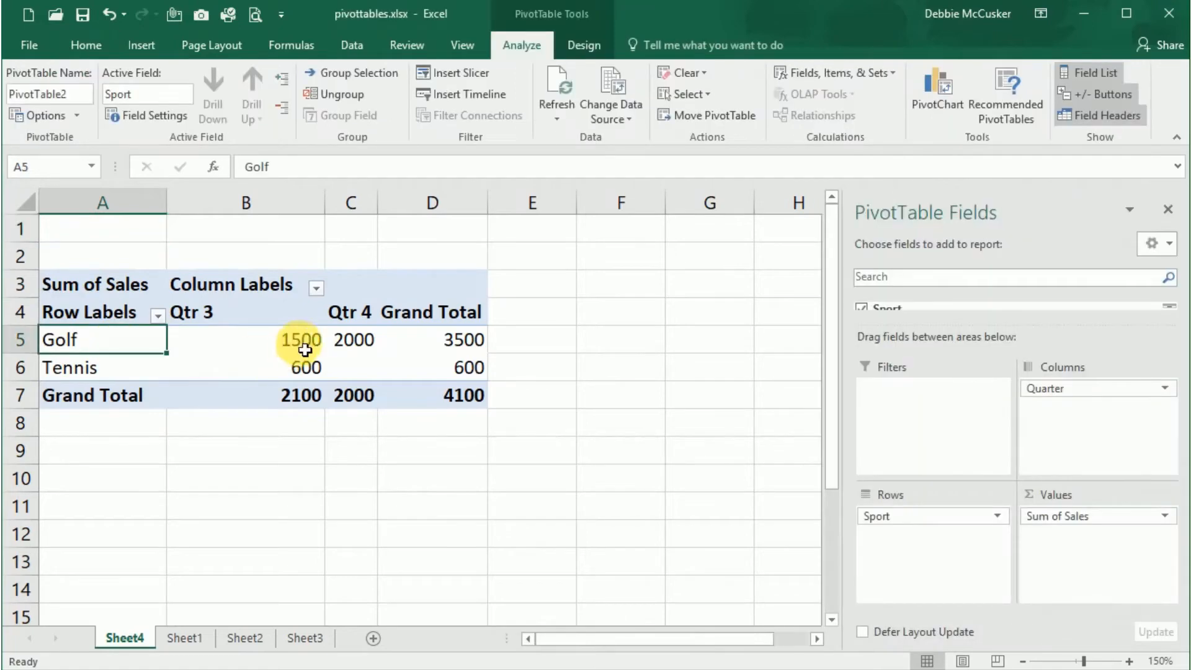
left_click(306, 345)
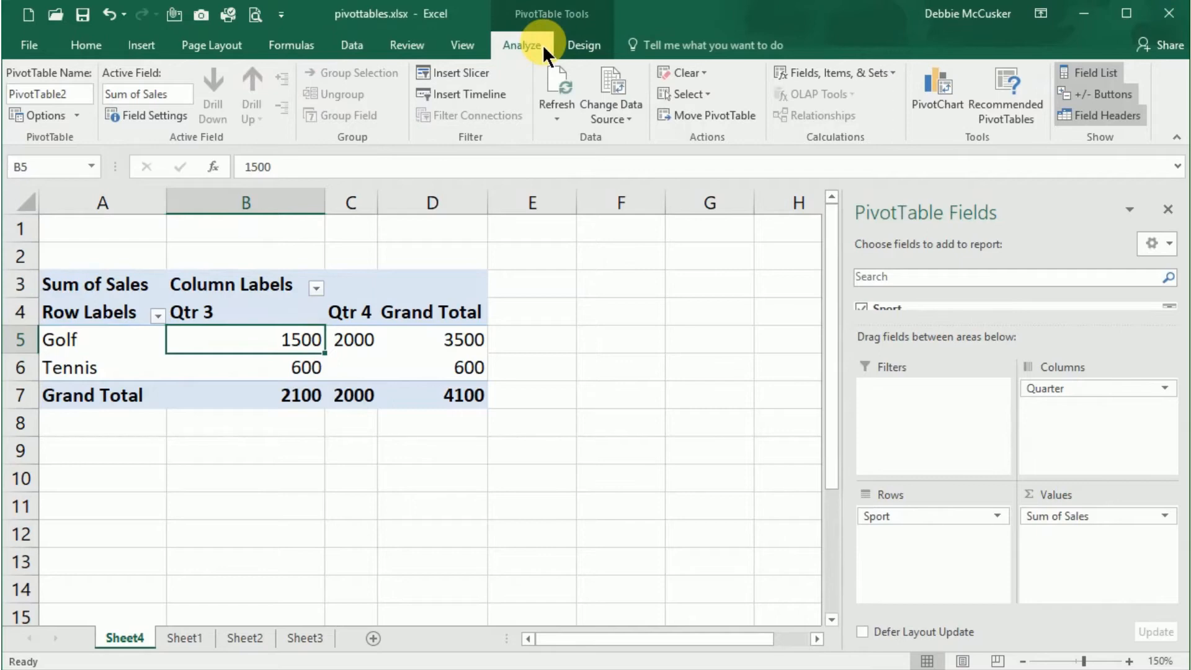
left_click(560, 84)
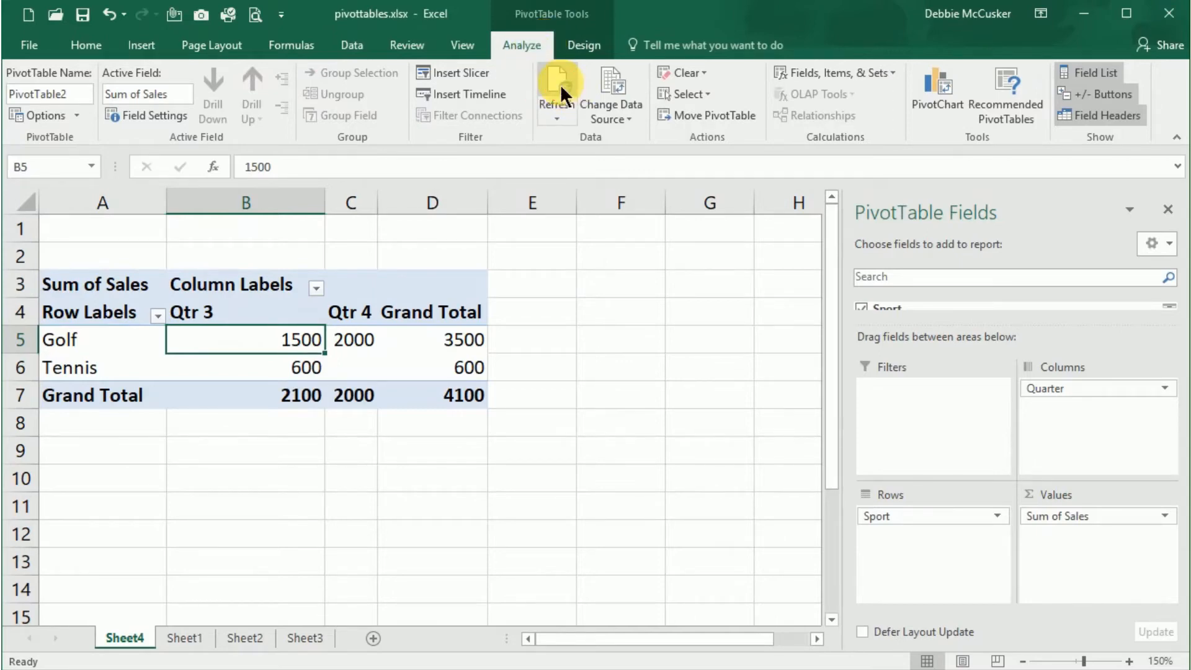
Set the sales value in cell C5 of Sheet1 to 1500 and return to the pivot table on Sheet4.
left_click(184, 639)
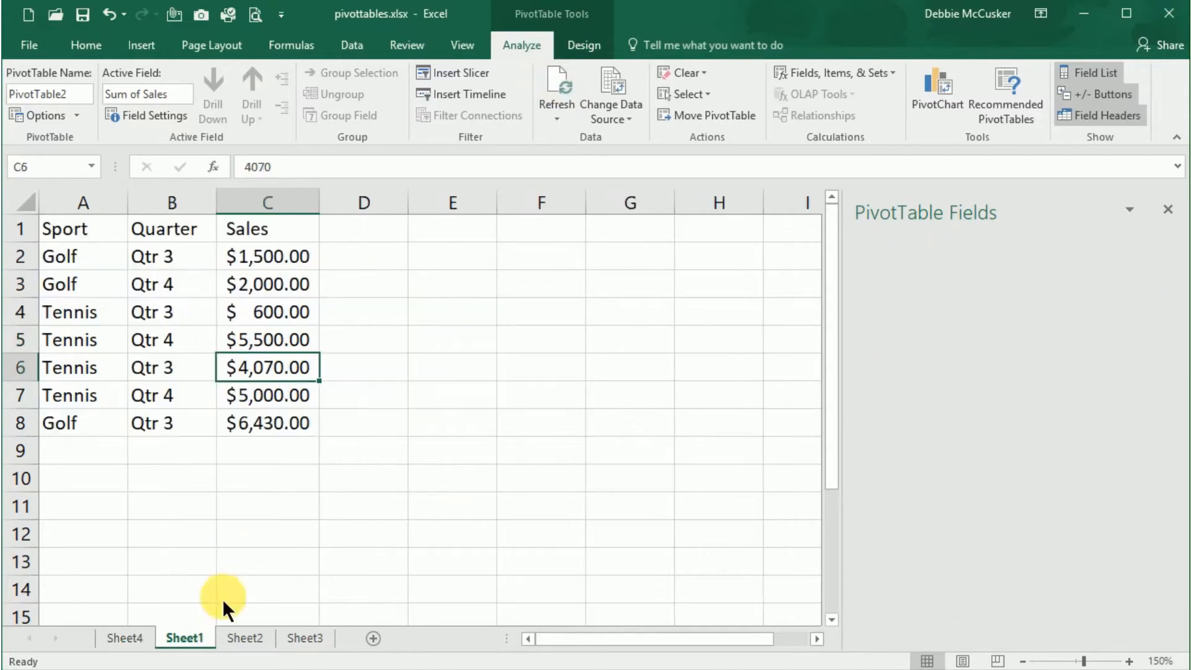
left_click(278, 347)
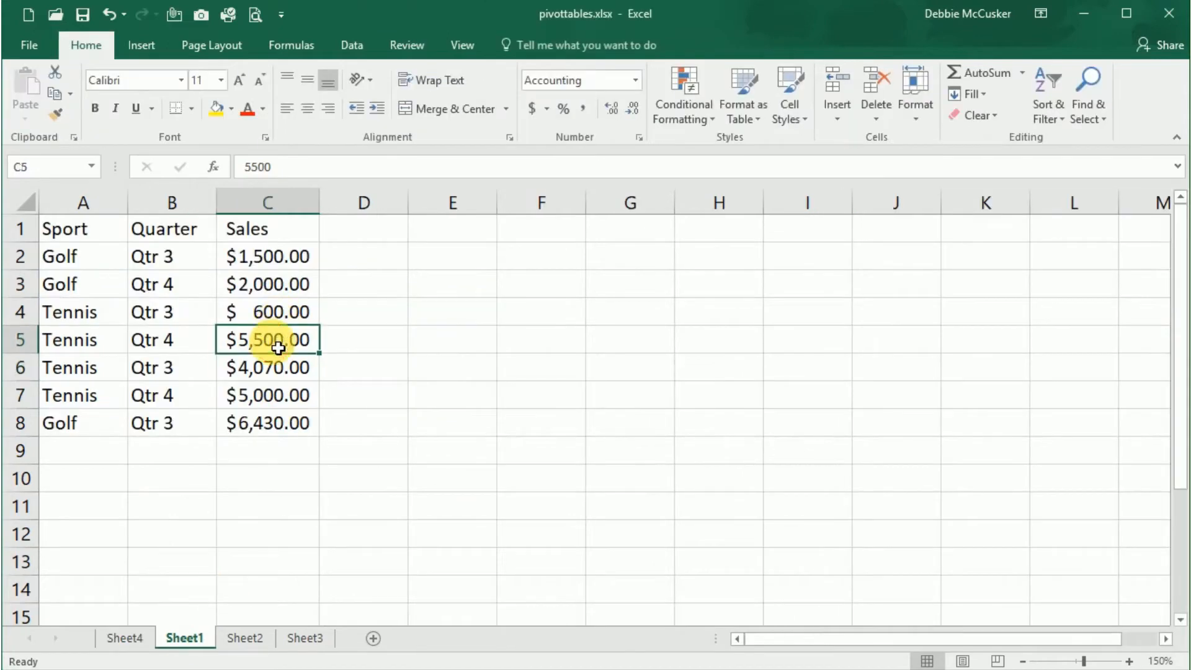
type("1500")
key("Return")
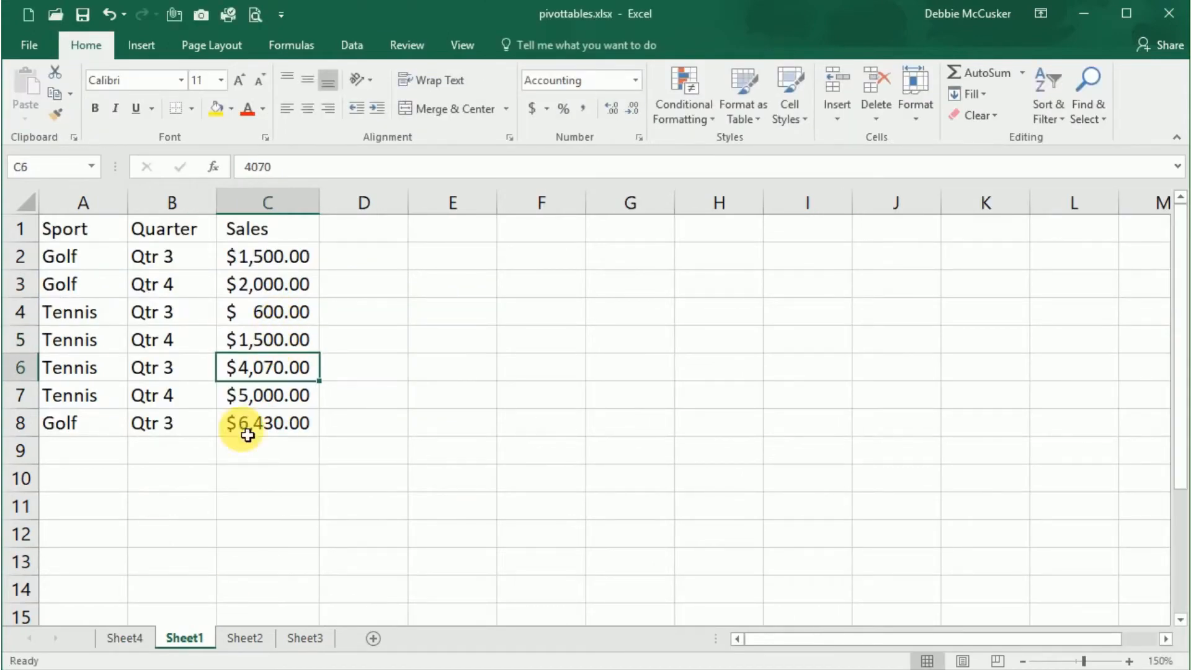
left_click(127, 639)
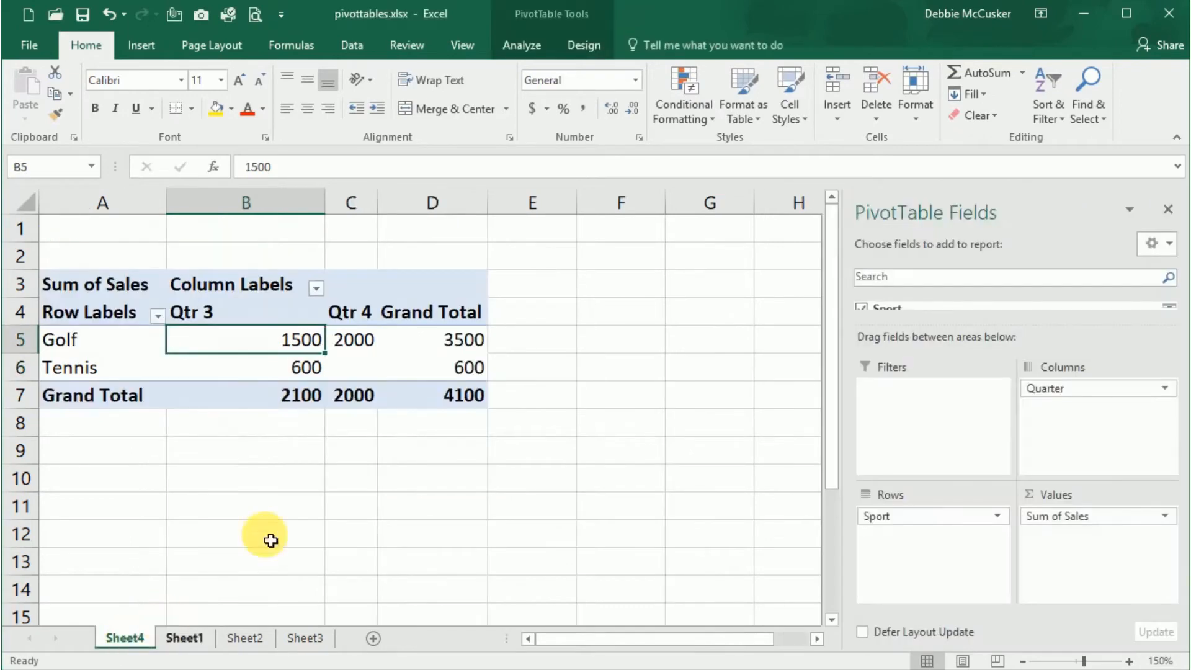
Refresh the pivot table, then change its data source to the range Sheet1!$A$1:$C$8.
left_click(518, 49)
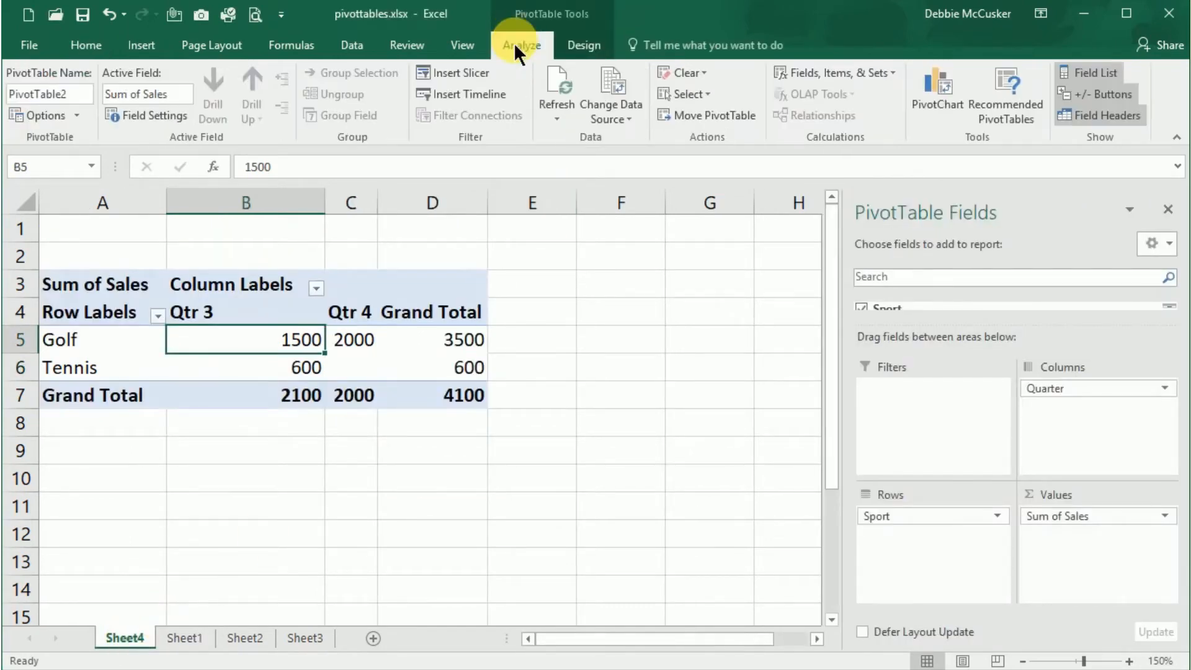
left_click(555, 81)
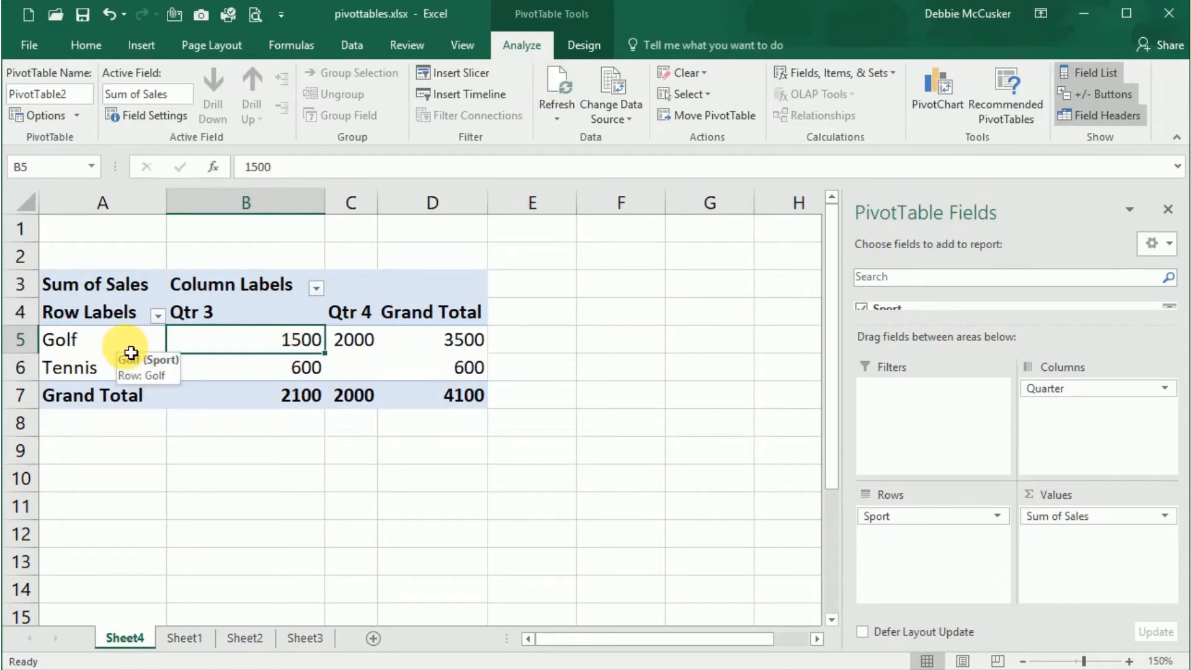
left_click(130, 353)
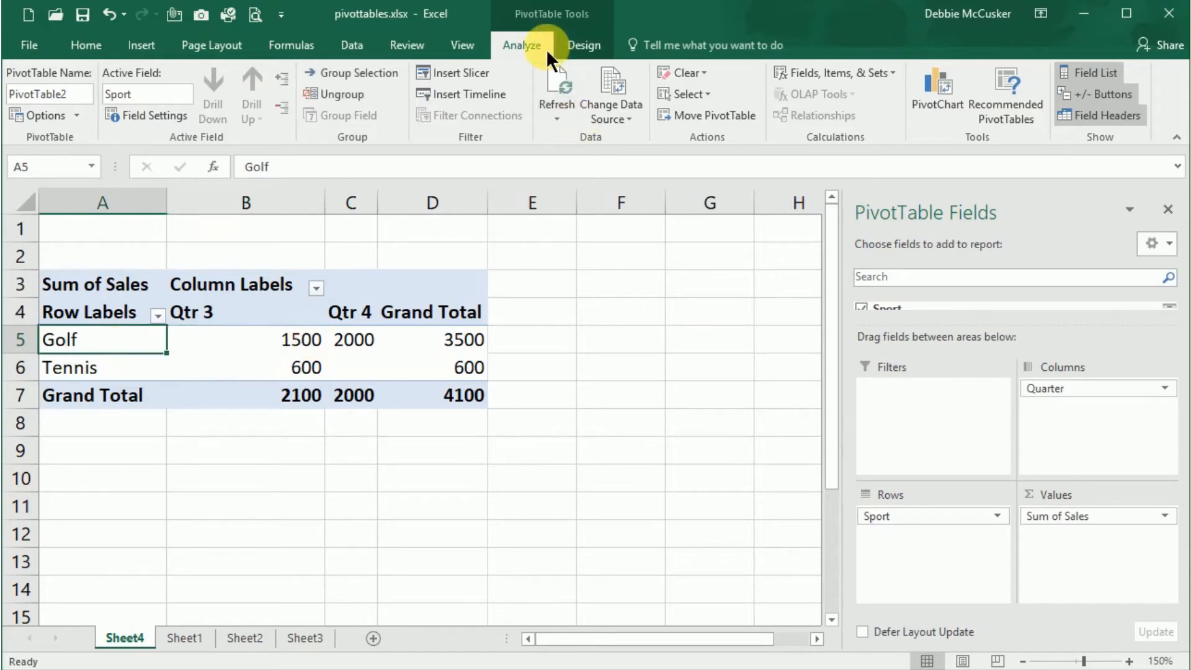
left_click(620, 83)
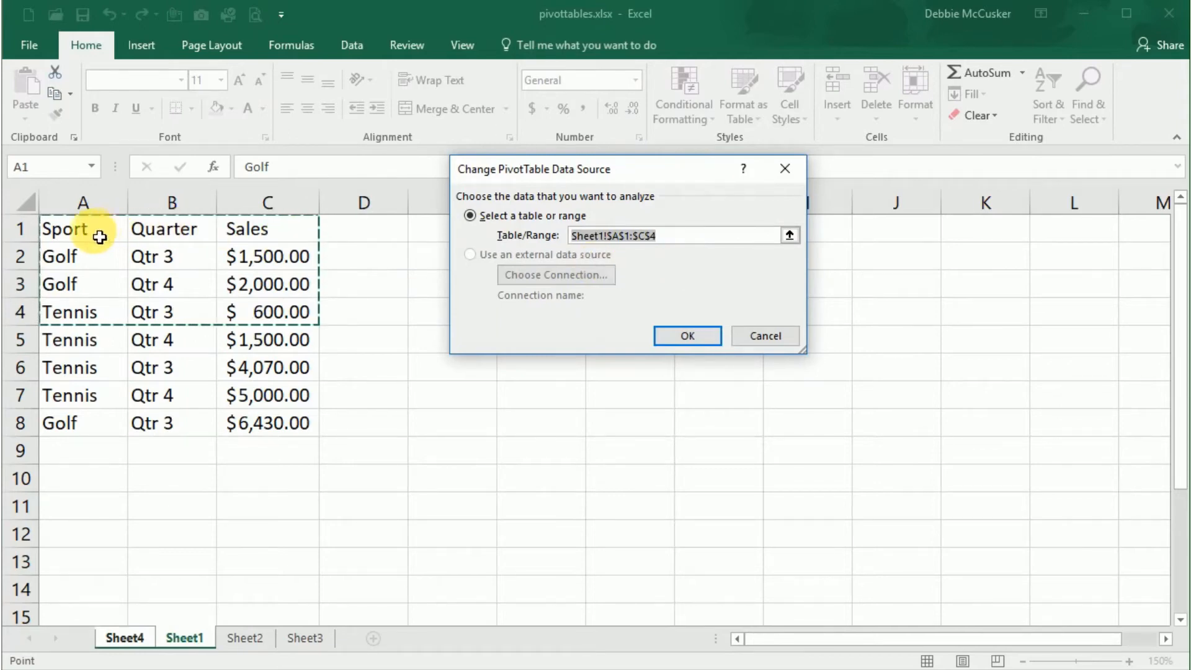
left_click_drag(95, 232, 268, 427)
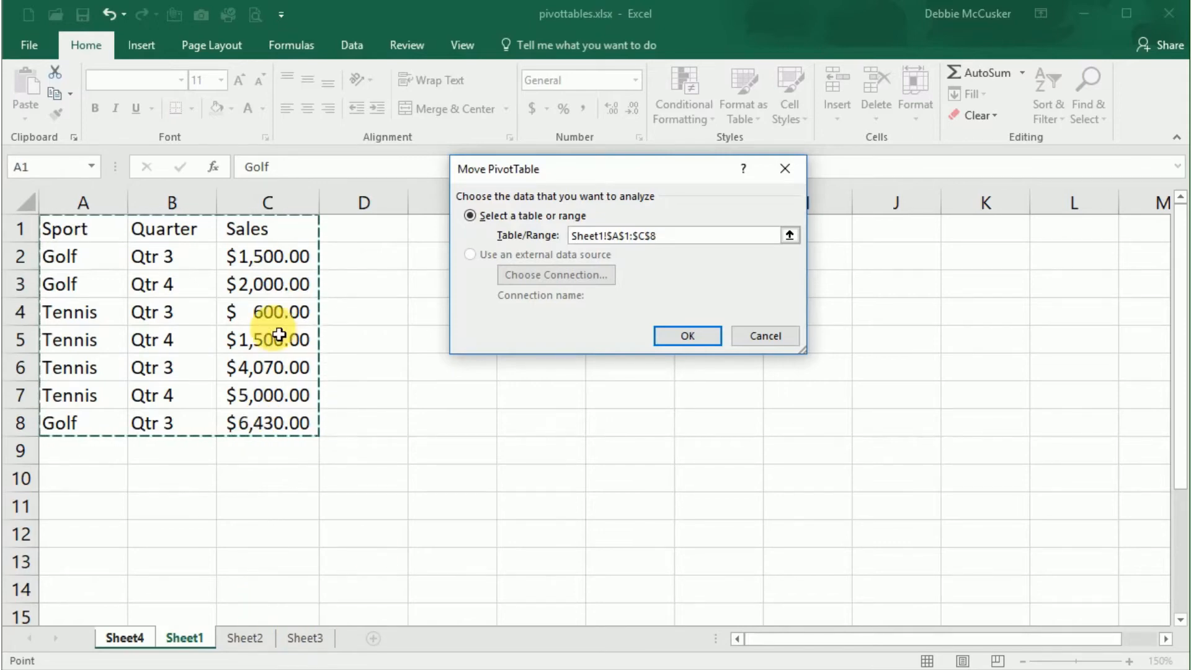
left_click(675, 274)
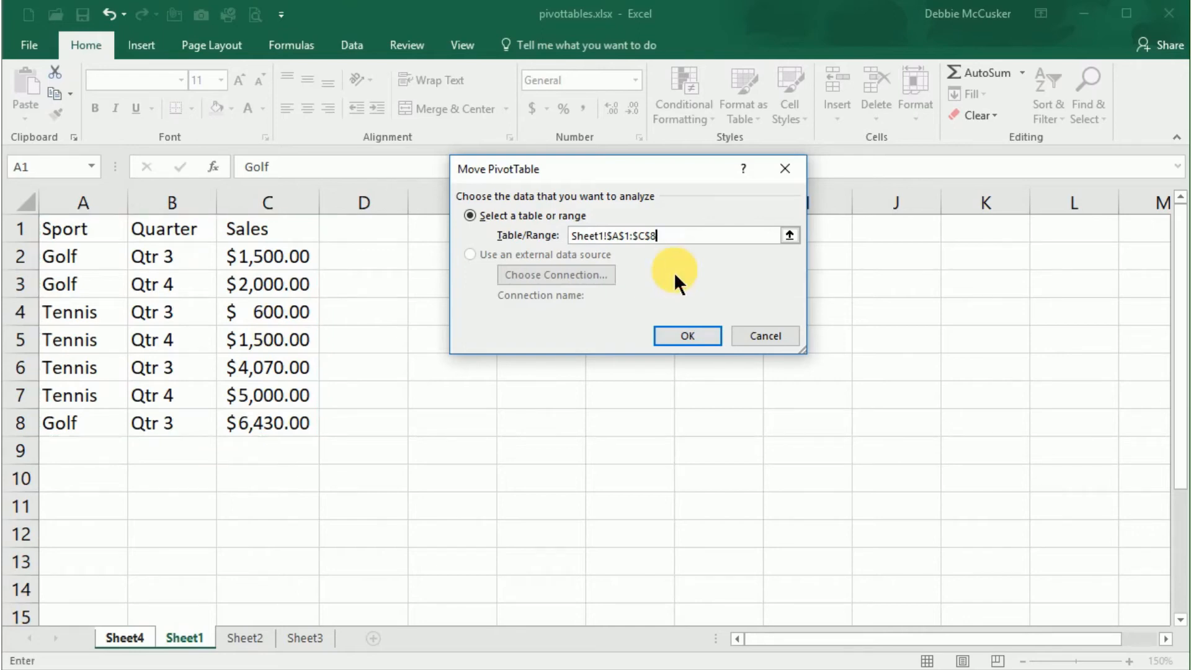
left_click(675, 337)
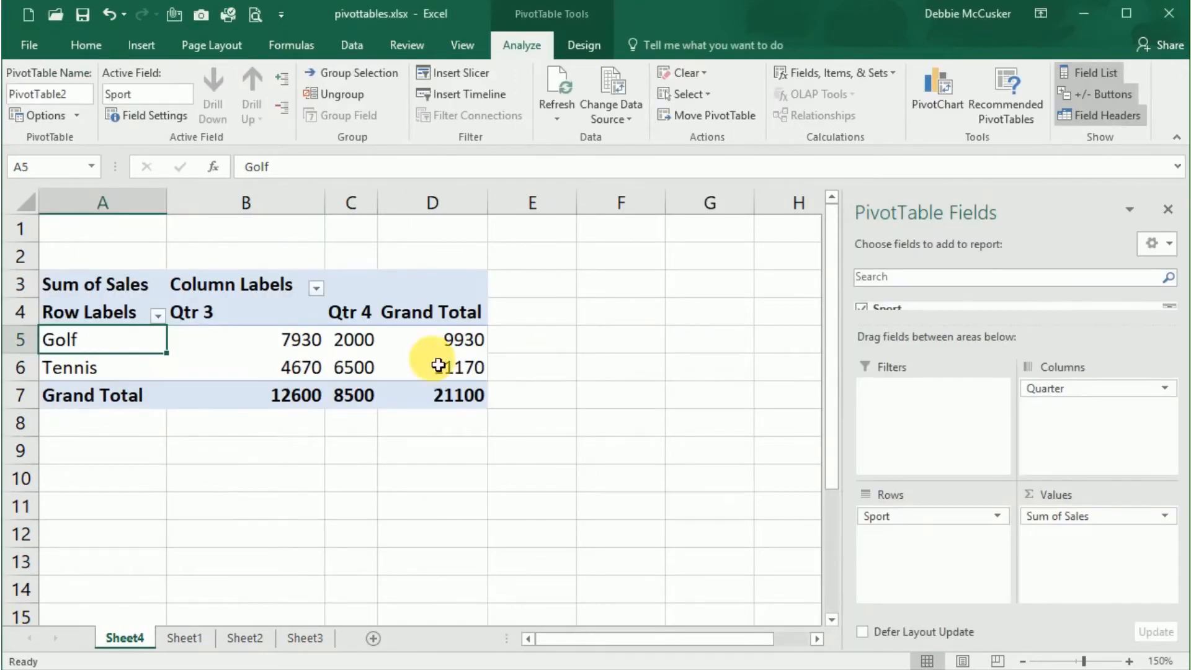
left_click(236, 339)
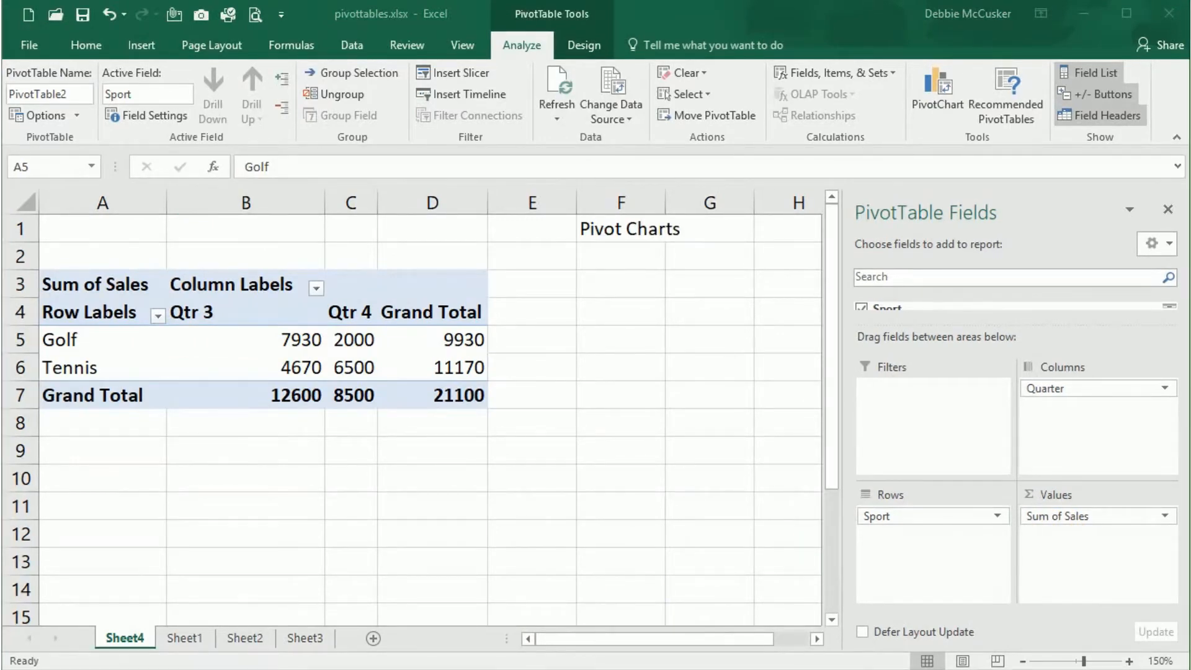
Enlarge the Pivot Charts heading in F1 to font size 14 and fill cells F1 and G1 yellow.
left_click(99, 243)
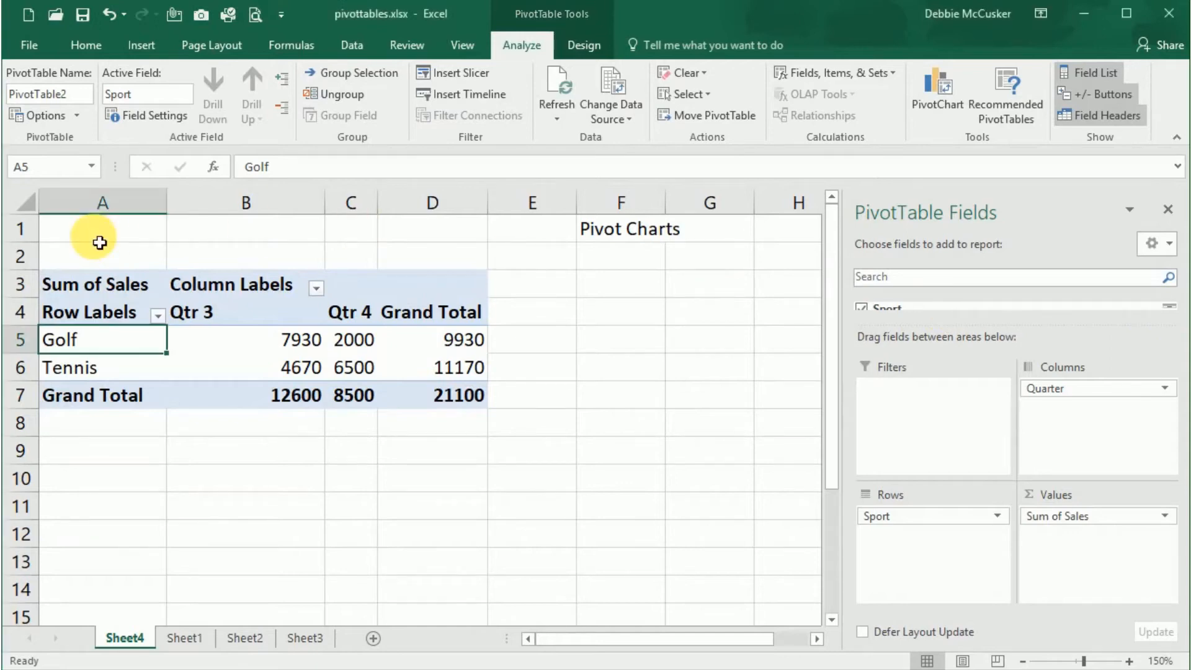
left_click(100, 235)
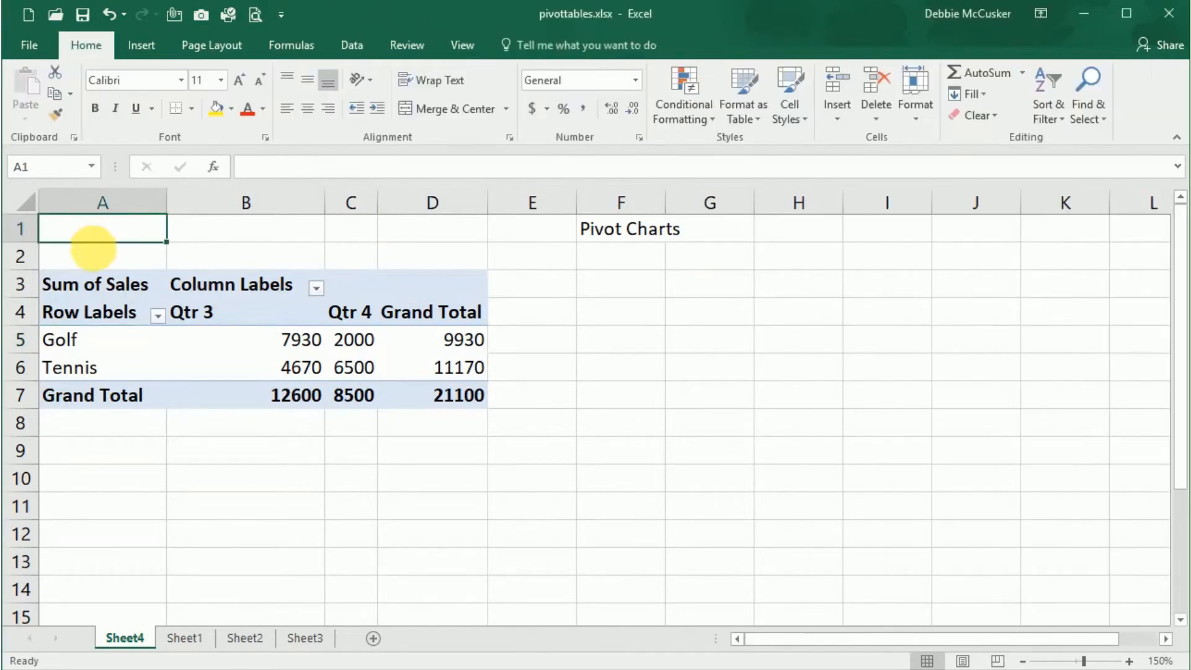
left_click(586, 230)
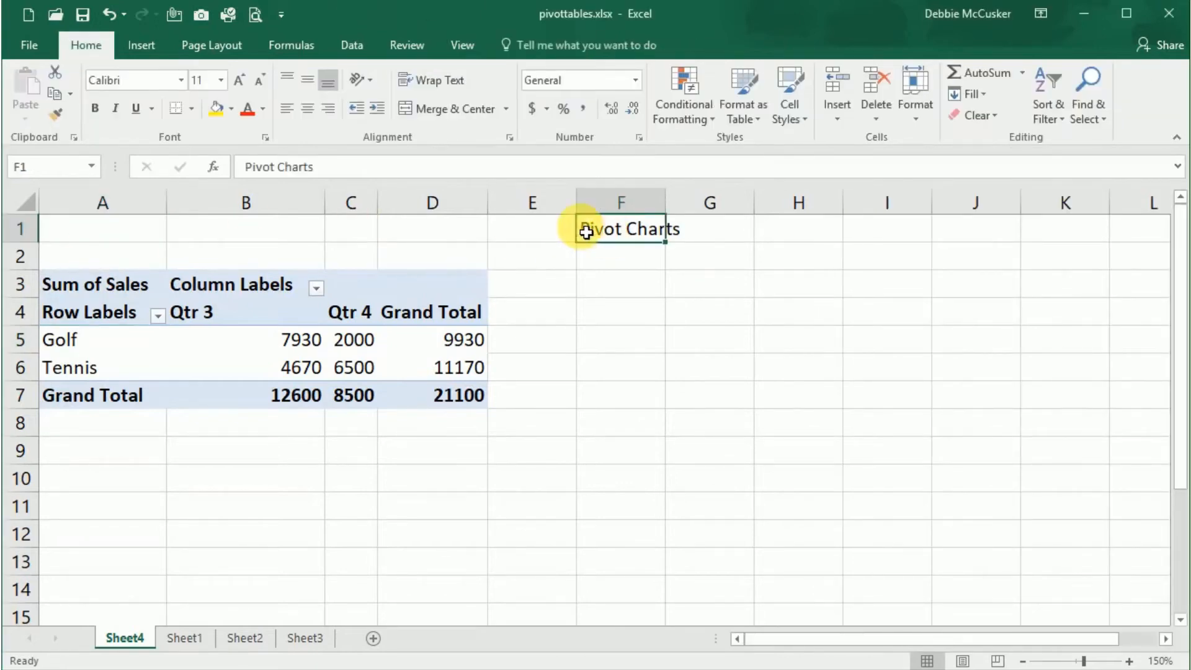
left_click(215, 108)
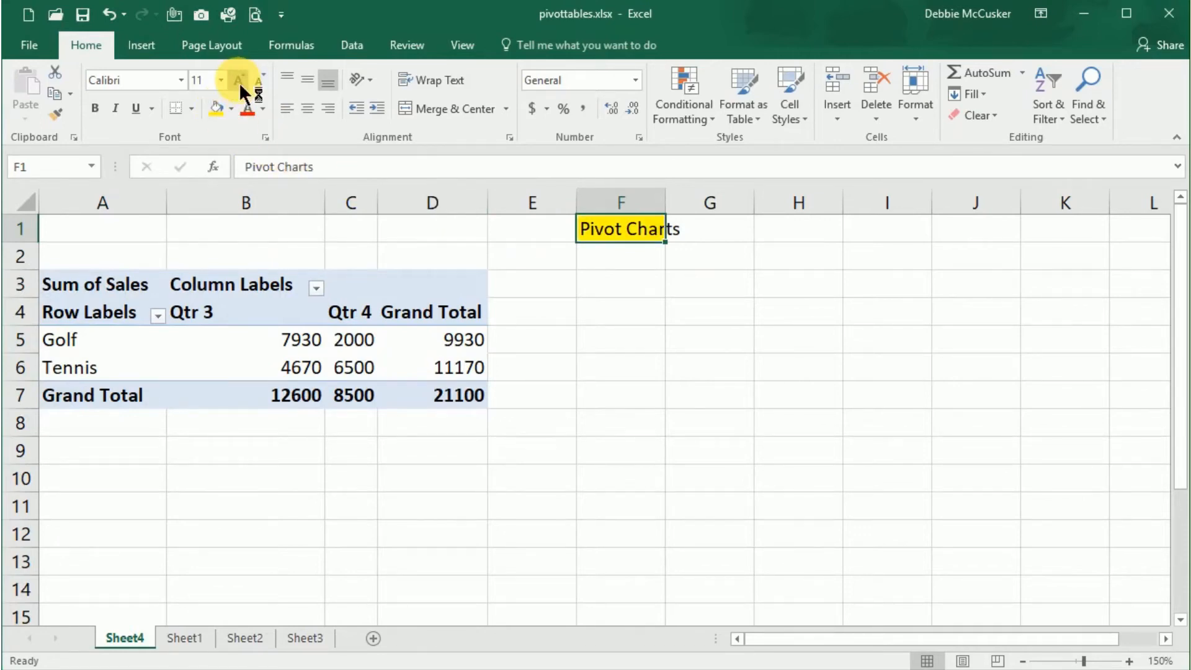
double_click(239, 83)
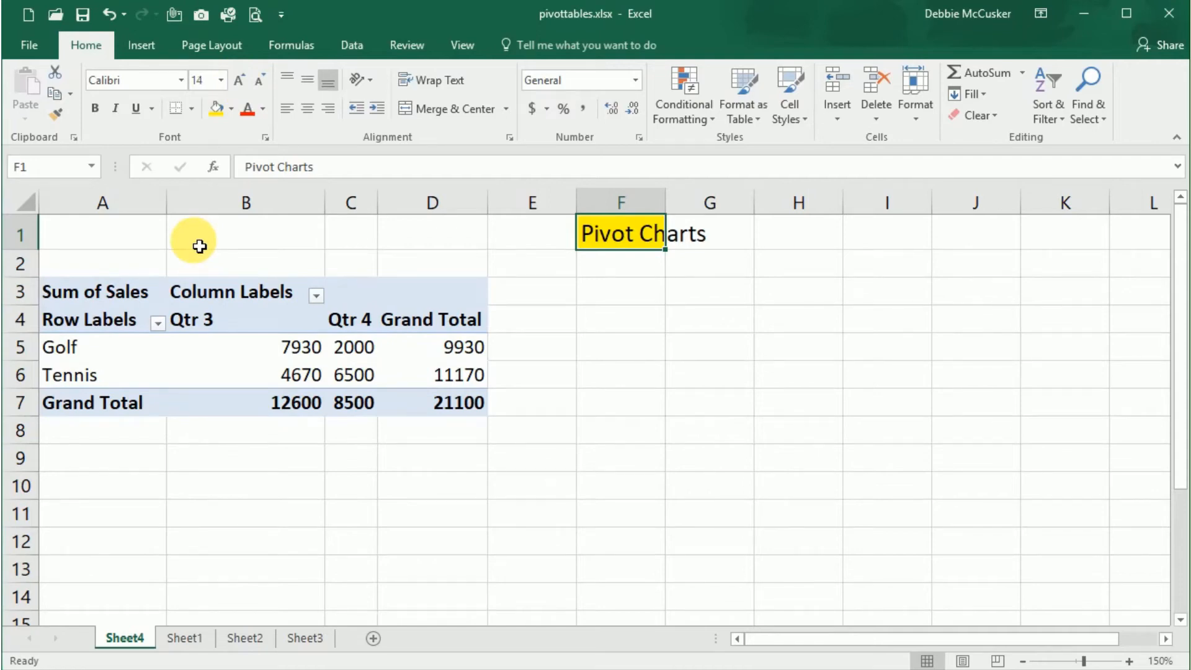
left_click(676, 232)
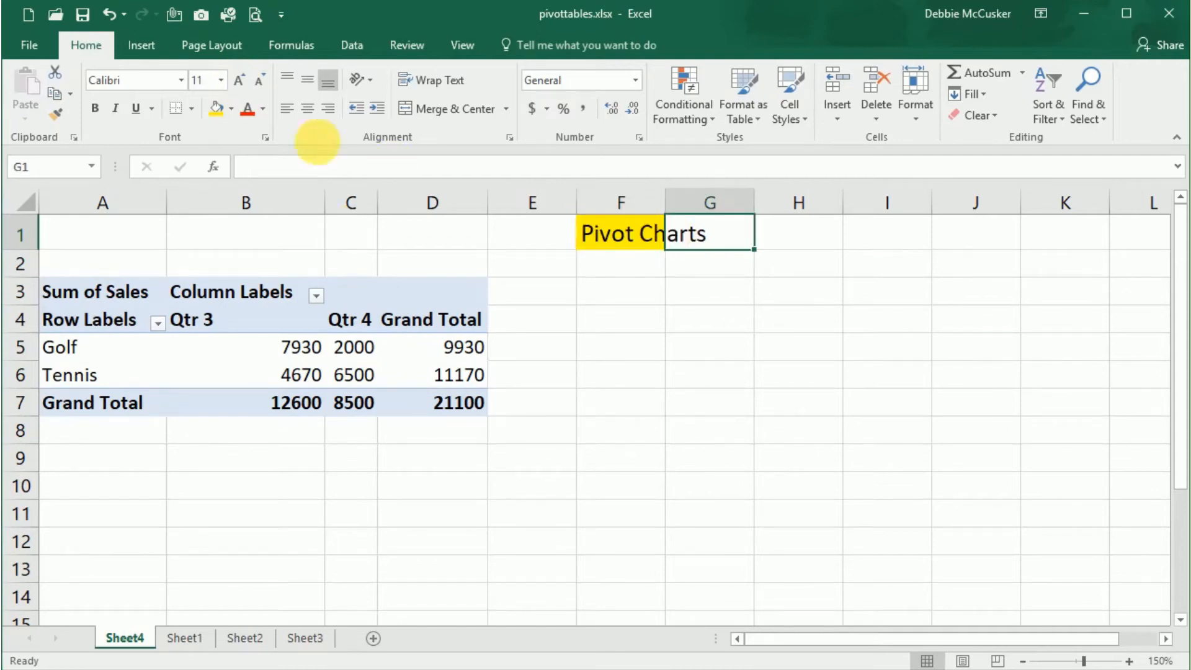
left_click(216, 106)
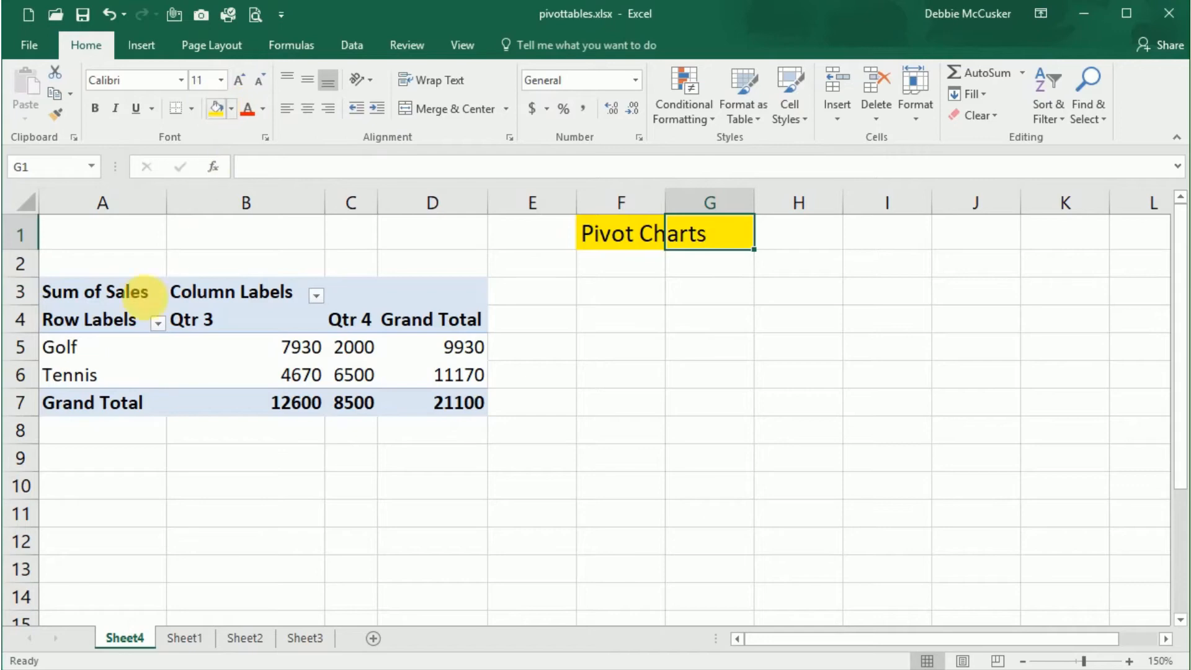
left_click(136, 265)
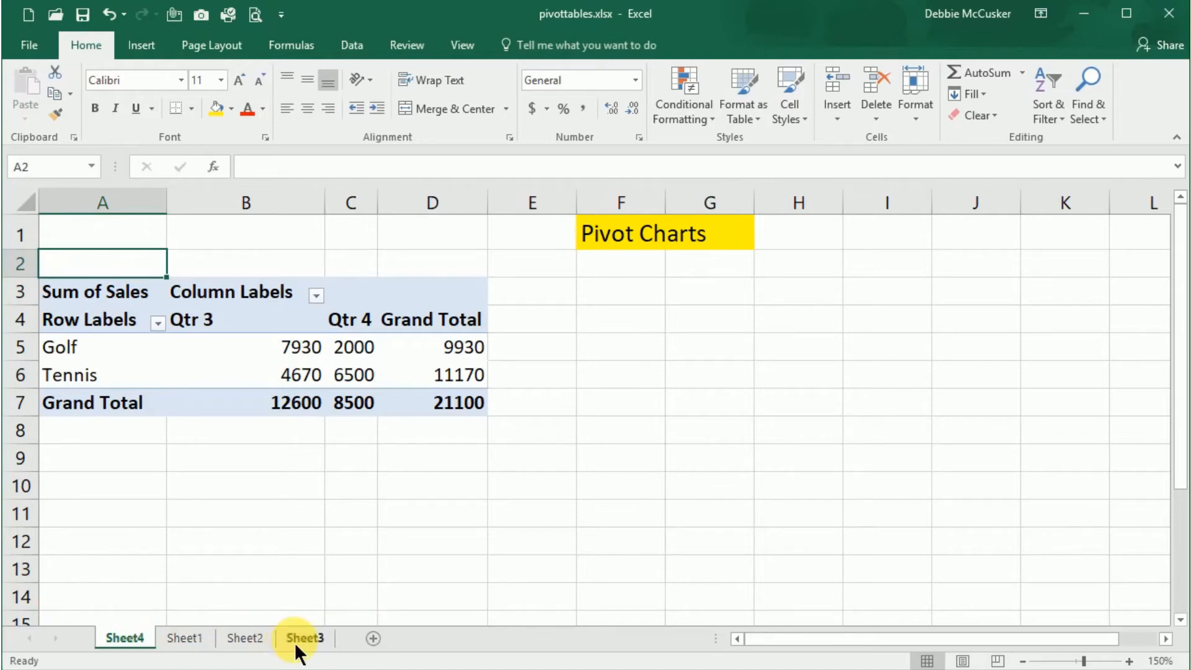
left_click(133, 243)
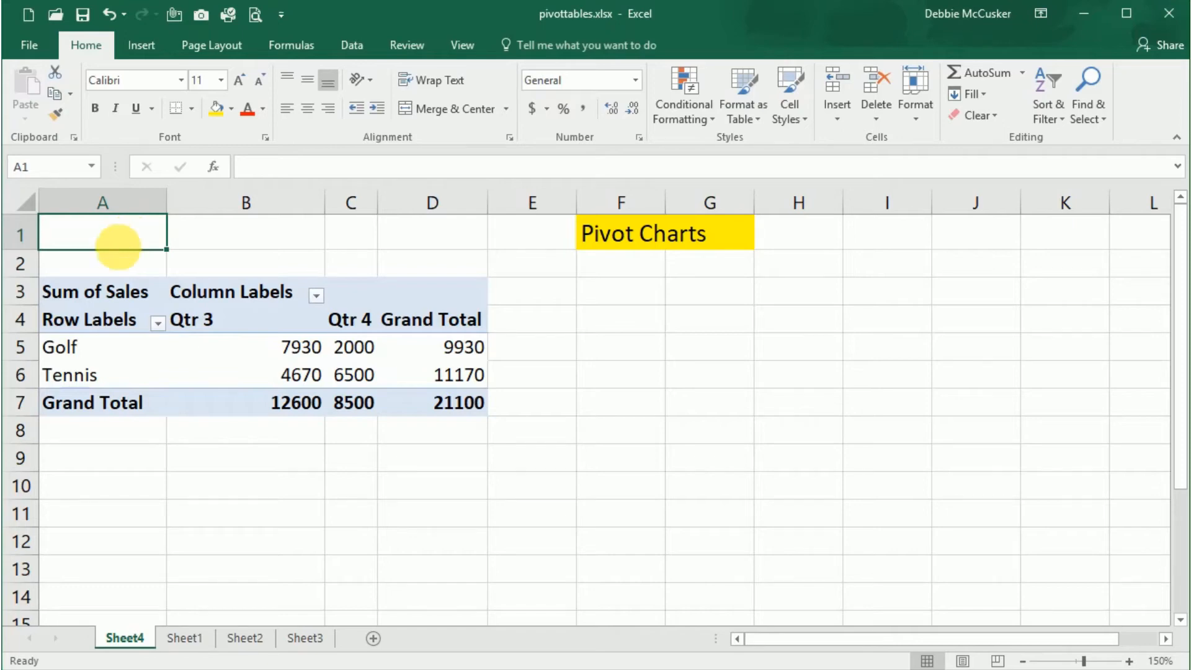
Insert a clustered column PivotChart based on the pivot table, previewing the line chart type first.
left_click(124, 351)
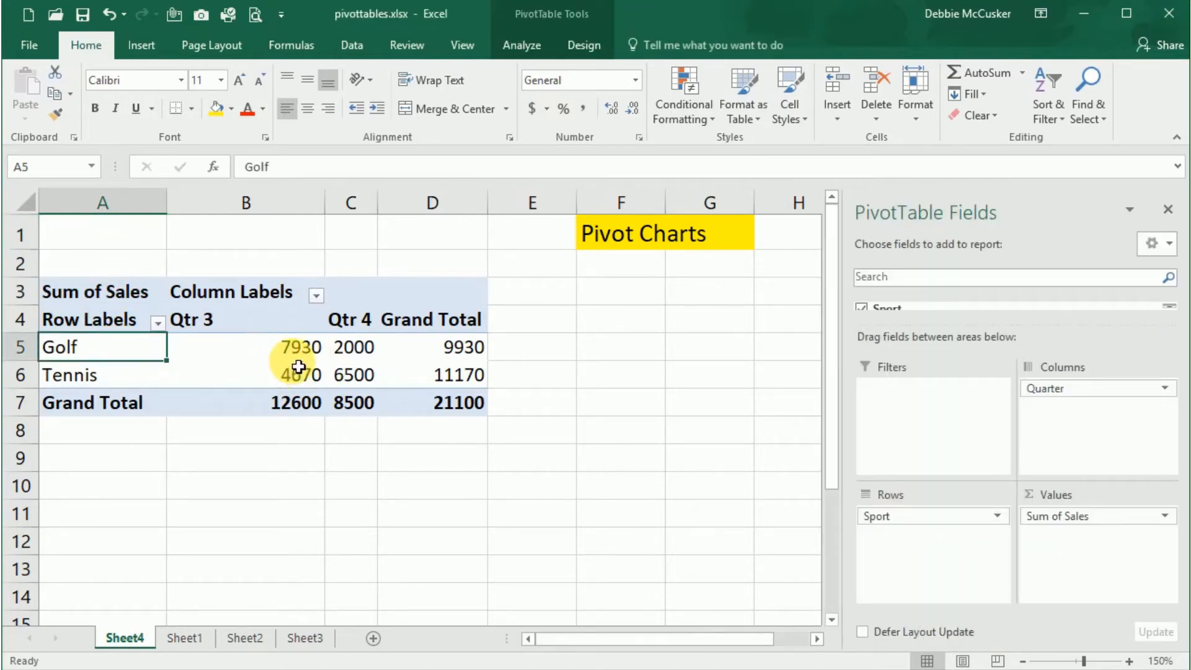
left_click(527, 46)
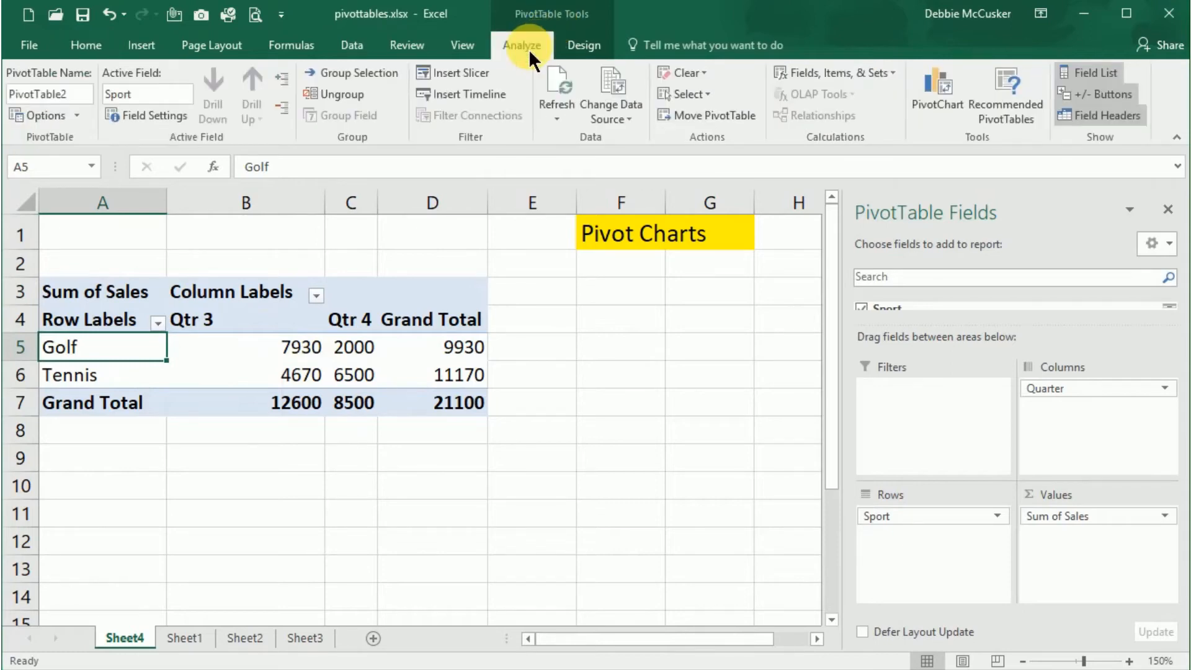
left_click(931, 98)
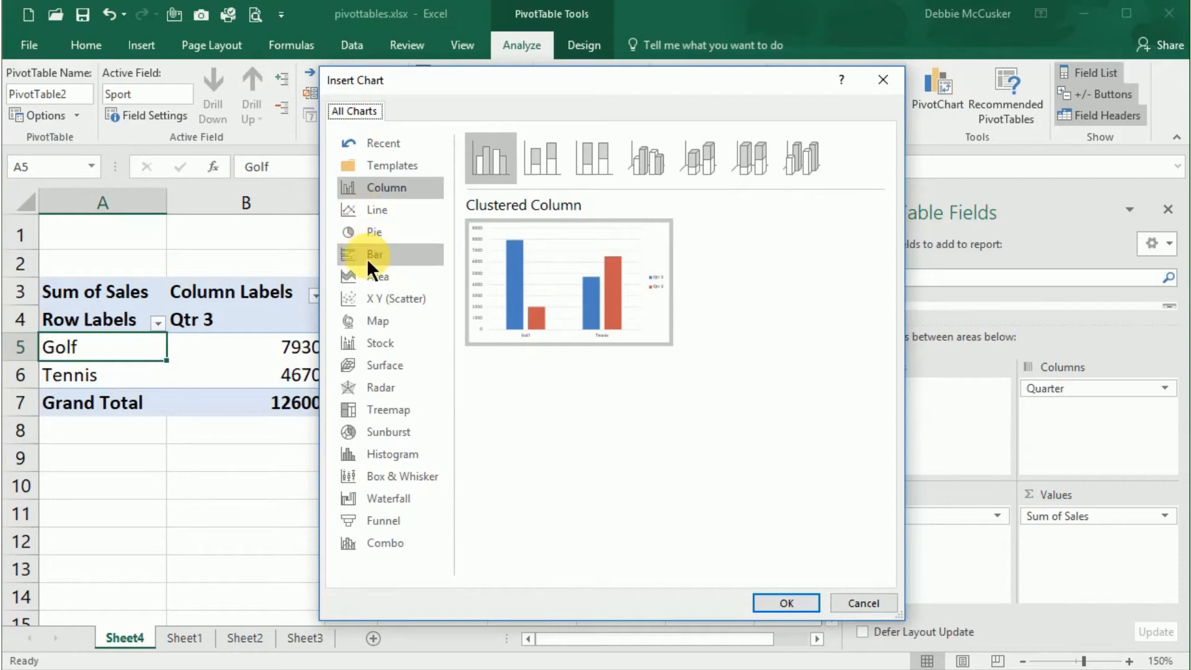
left_click(375, 212)
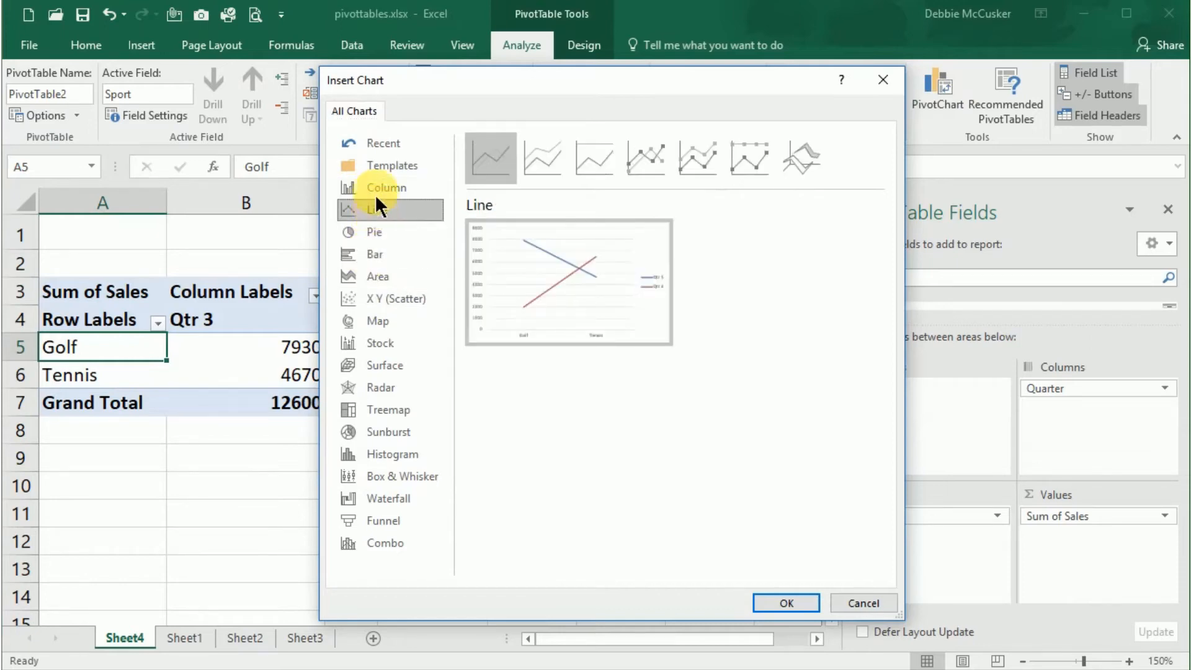
left_click(375, 194)
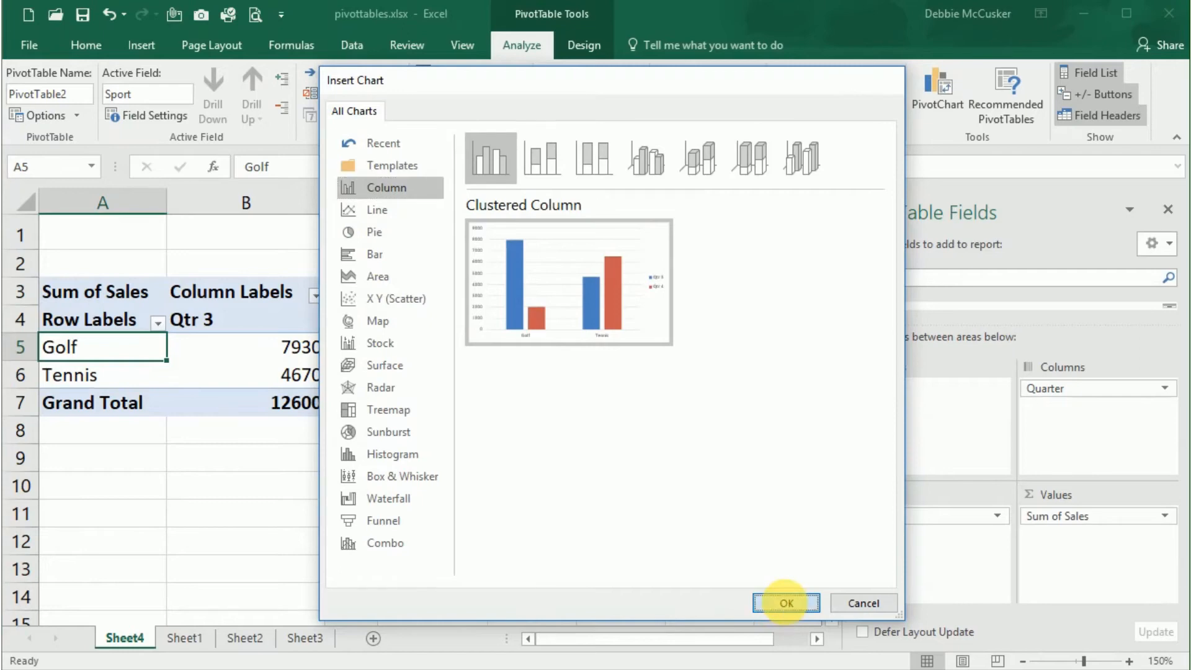
left_click(785, 603)
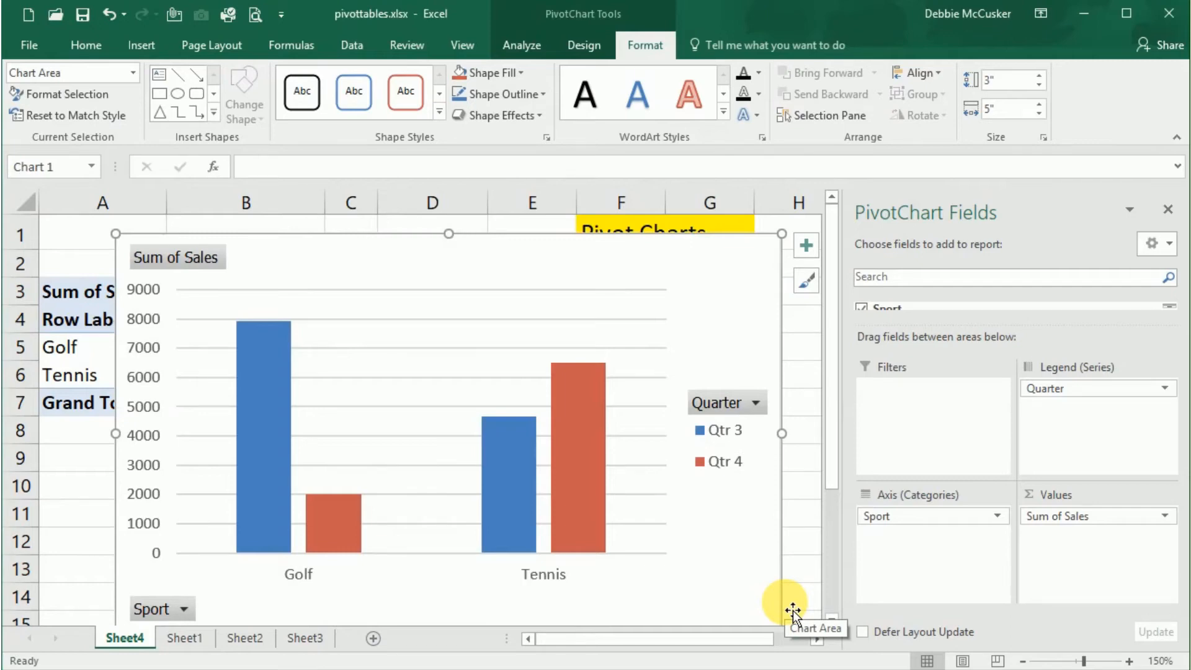
Create an empty PivotChart on a new worksheet from the Sheet1 data range $A$1:$C$8.
left_click(182, 639)
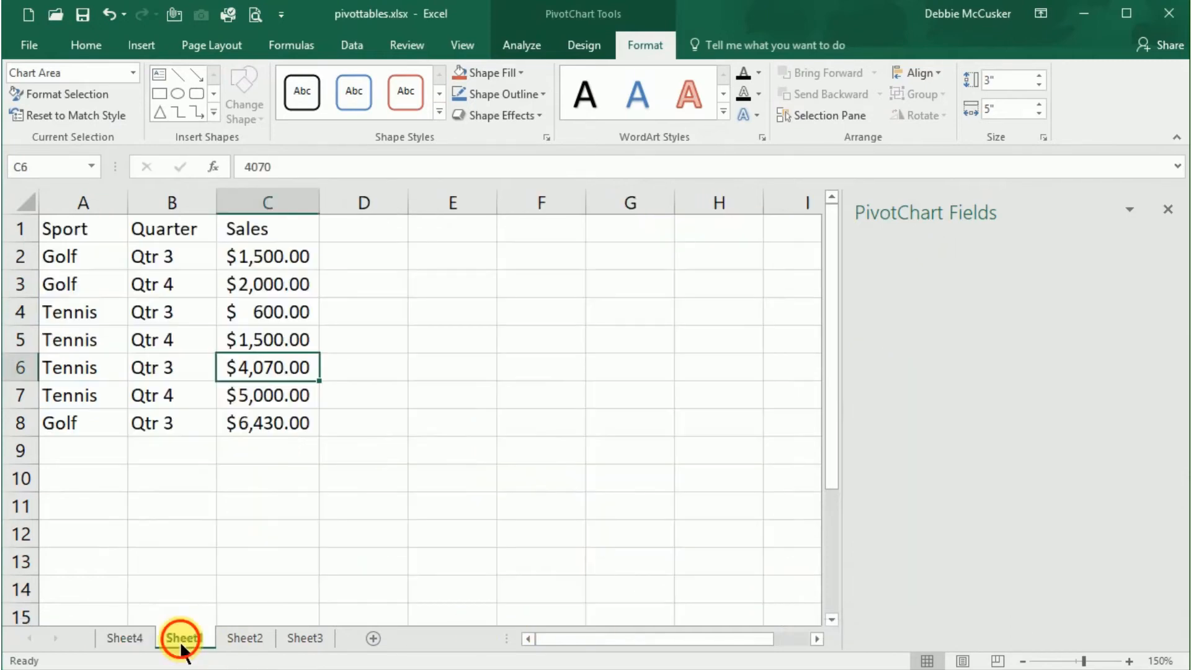
left_click(85, 267)
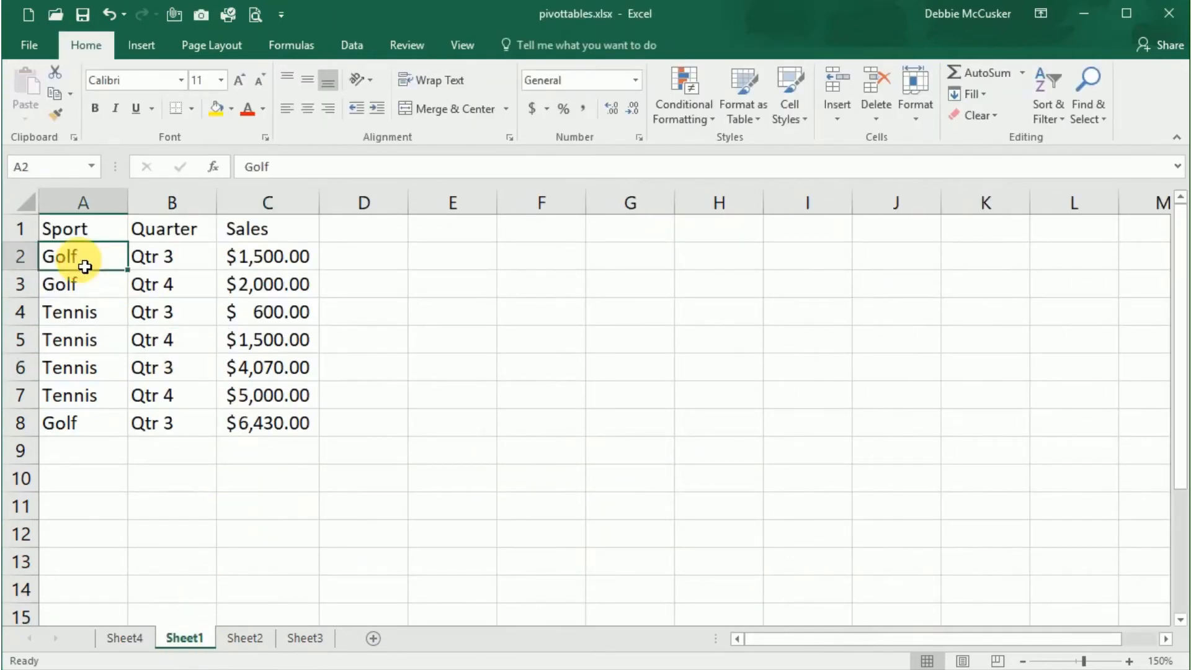
left_click(134, 49)
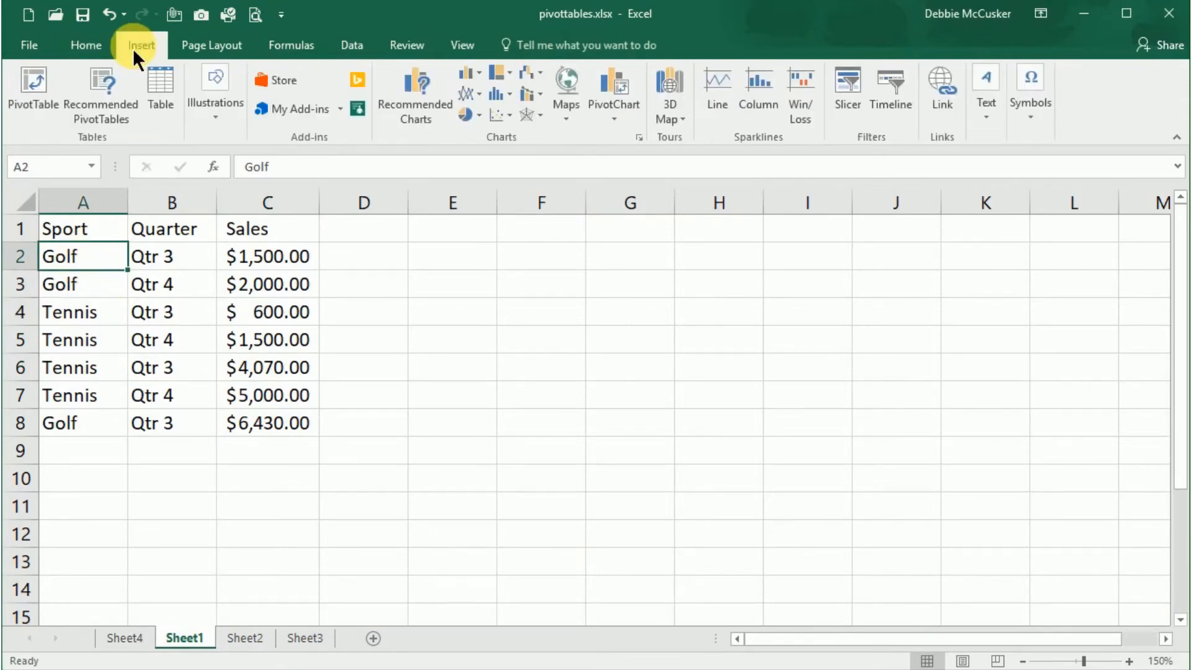
left_click(609, 91)
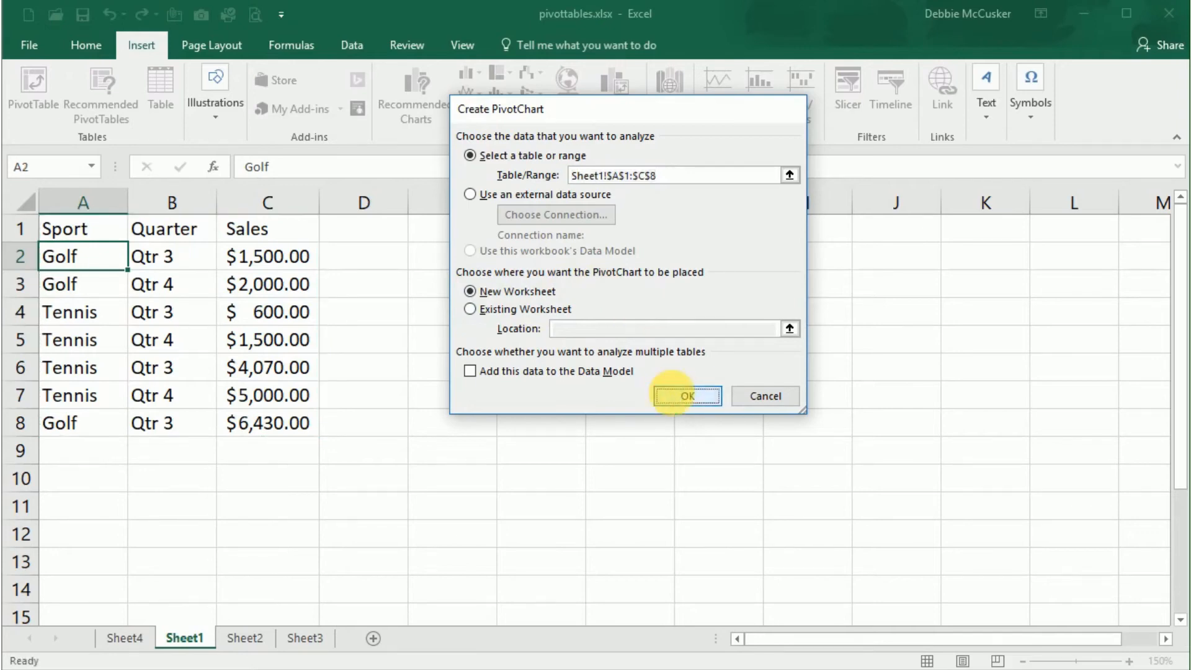
left_click(673, 395)
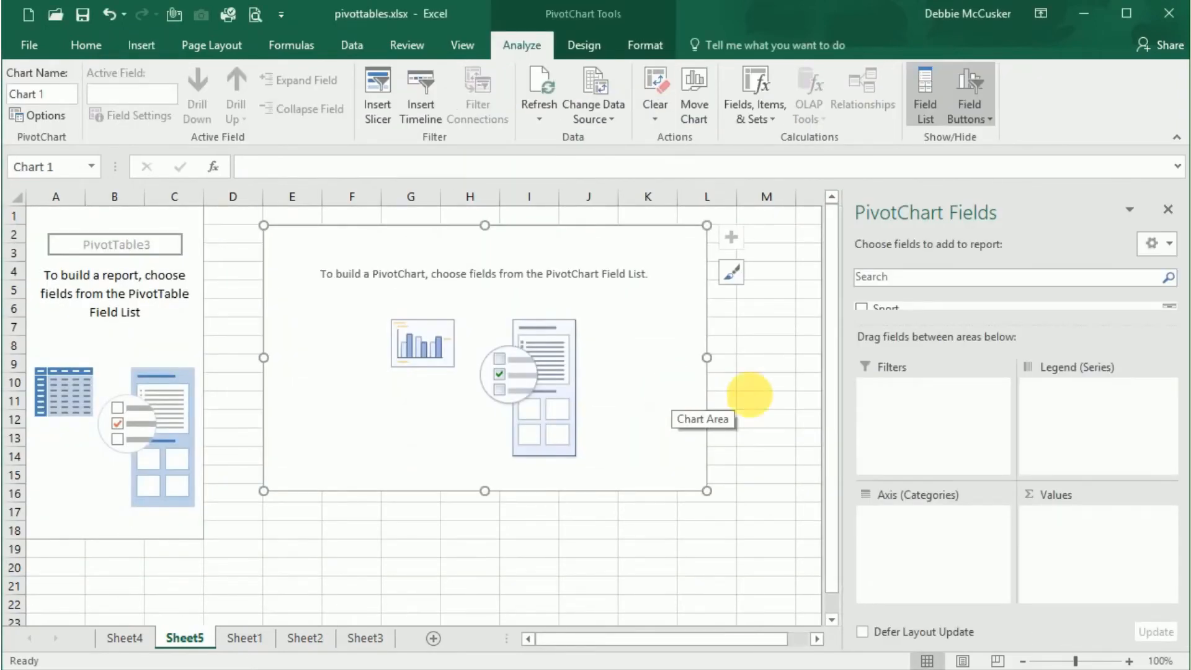
Enlarge the field list of the new PivotChart and add the Sport, Quarter and Sales fields.
left_click_drag(934, 337, 924, 403)
left_click(861, 310)
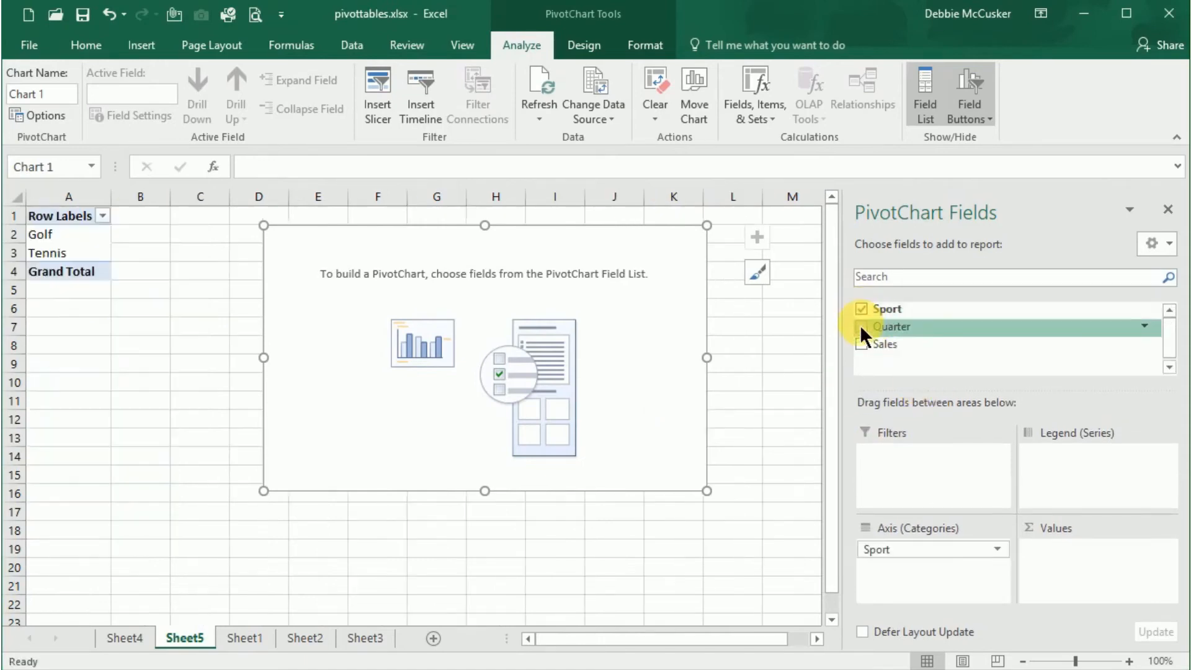
left_click(860, 327)
left_click(862, 344)
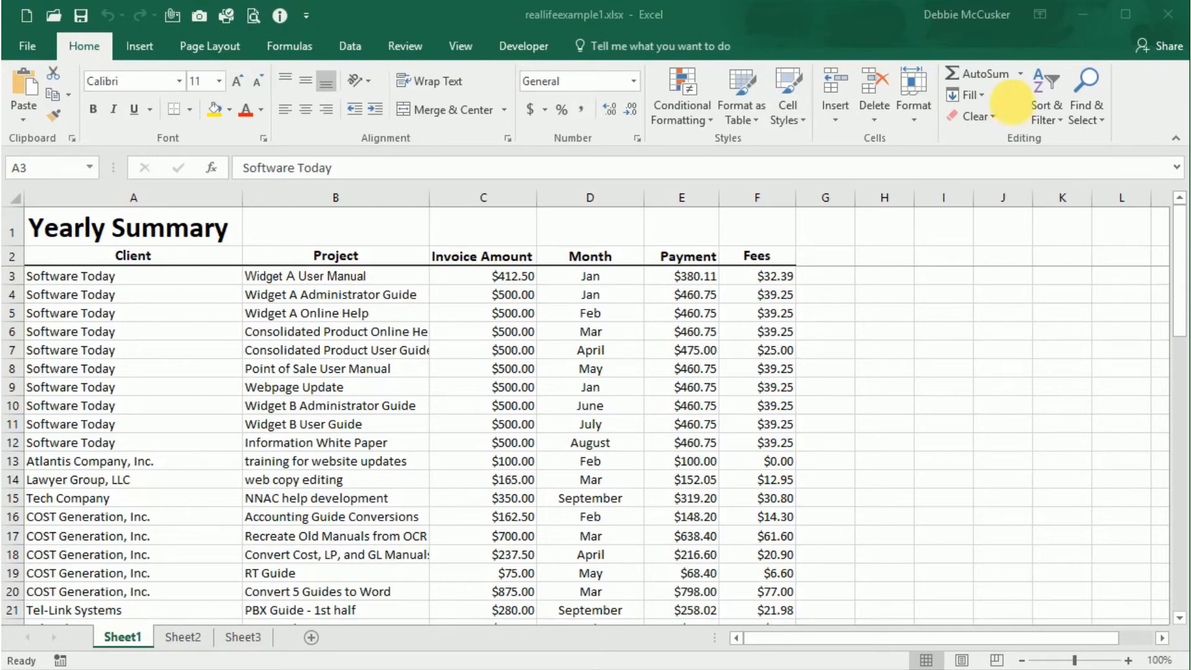
Examine the Payment, Client and Month columns of the Yearly Summary in reallifeexample1.xlsx, ending with cell A3 selected.
left_click(515, 19)
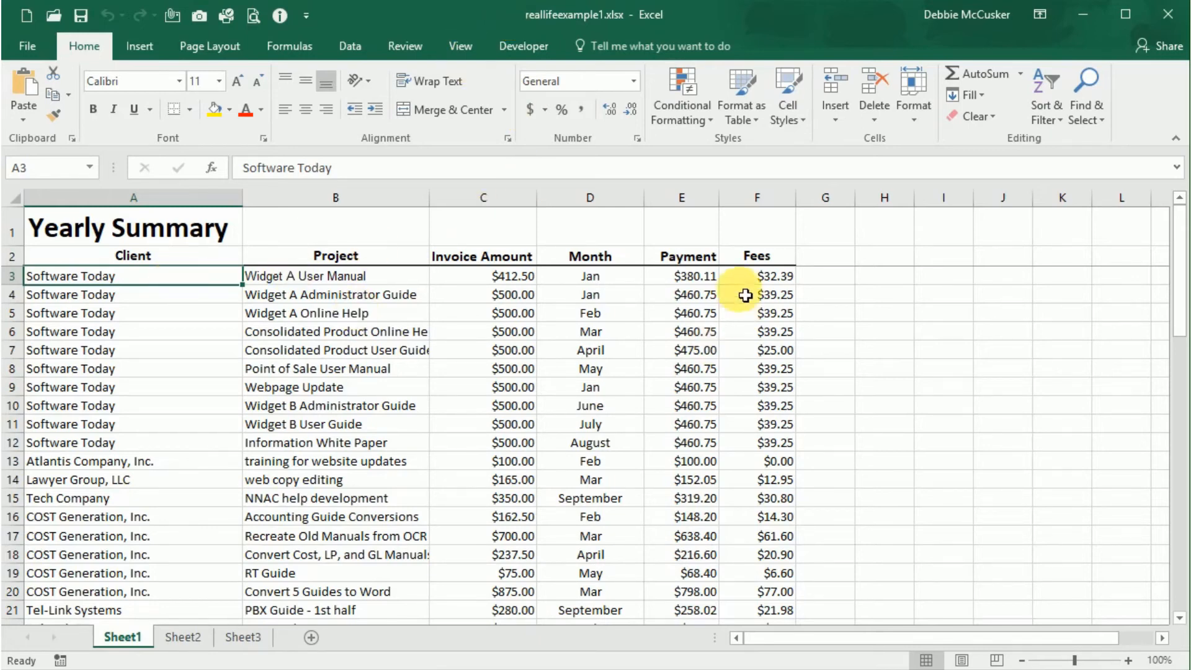
left_click_drag(694, 257, 220, 300)
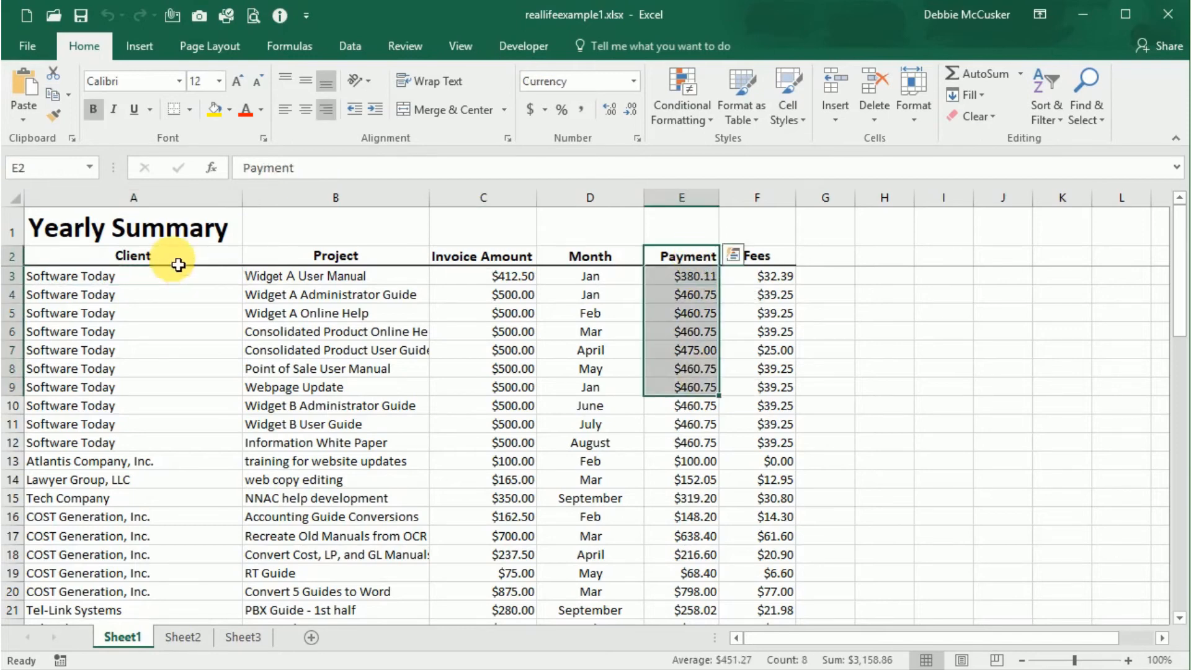
left_click_drag(174, 260, 165, 372)
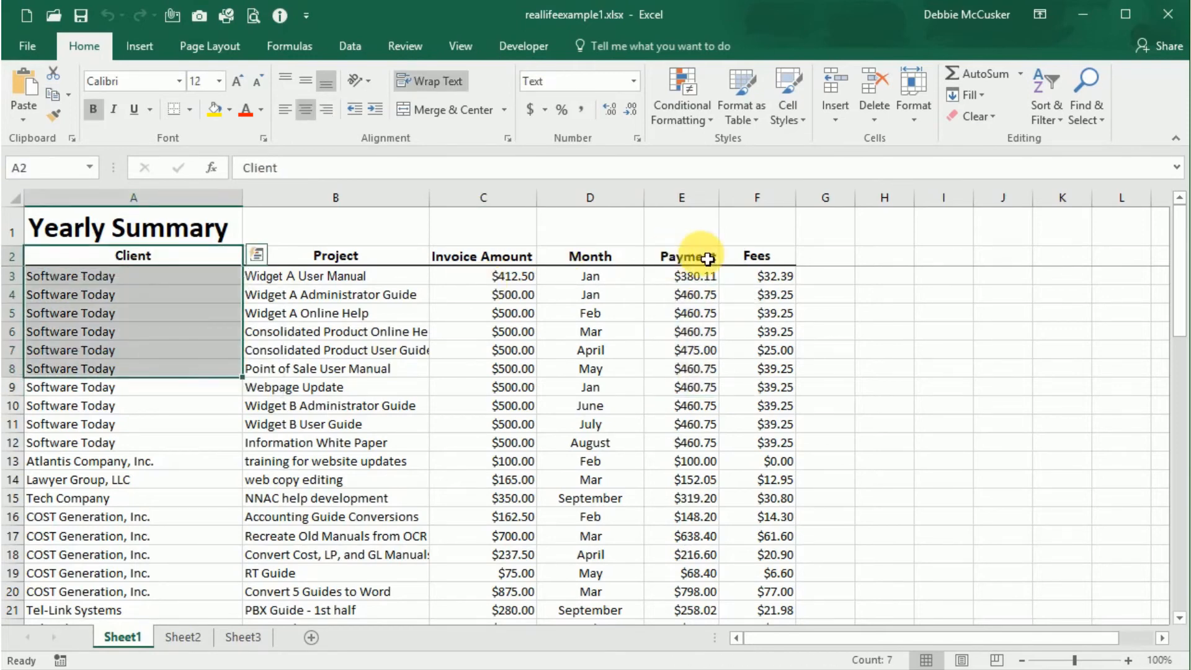
left_click_drag(695, 258, 686, 348)
left_click_drag(593, 258, 601, 356)
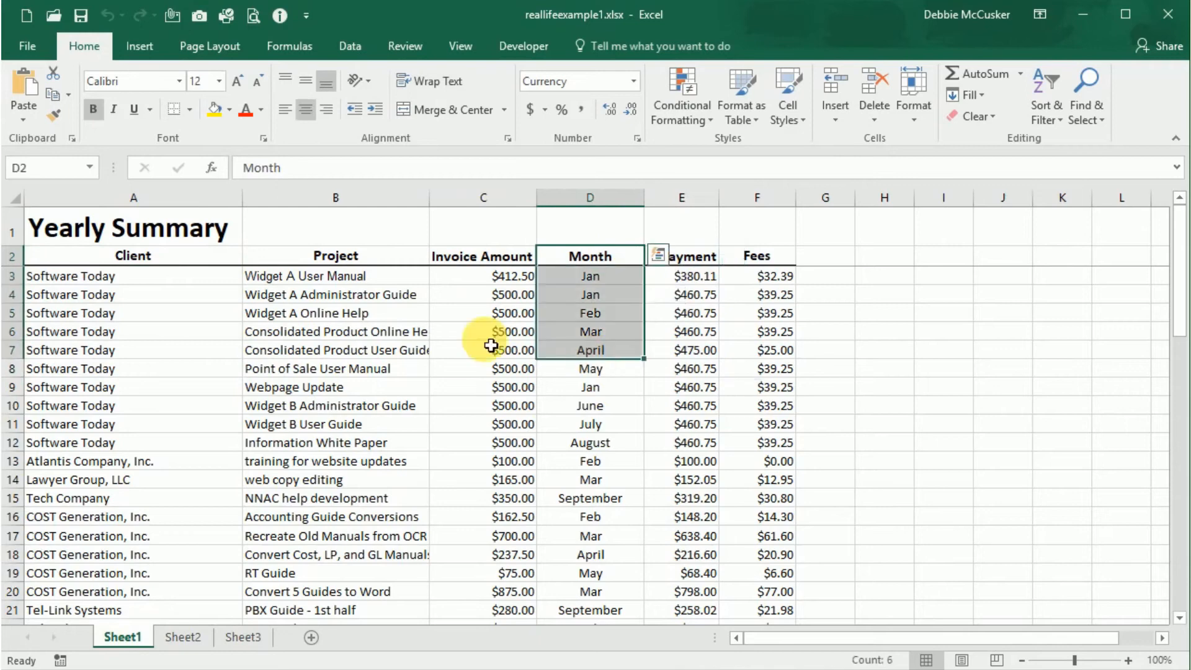
left_click(198, 285)
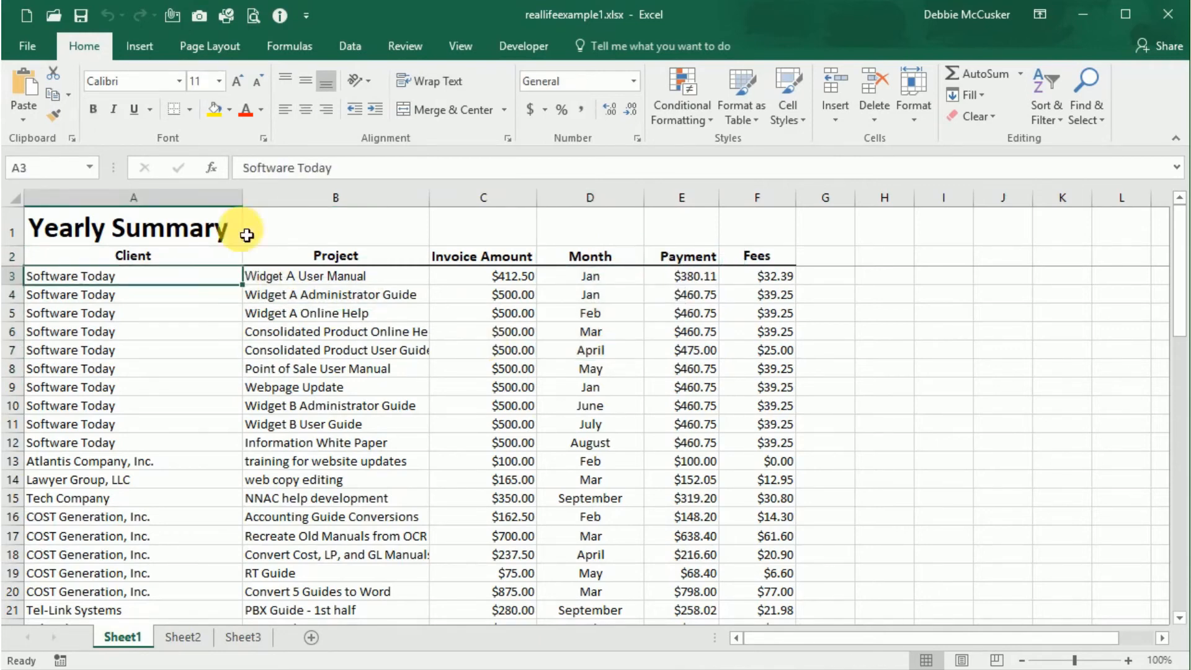
Create an empty PivotTable on a new worksheet from the Yearly Summary range Sheet1!$A$2:$F$47.
left_click(139, 47)
left_click(35, 88)
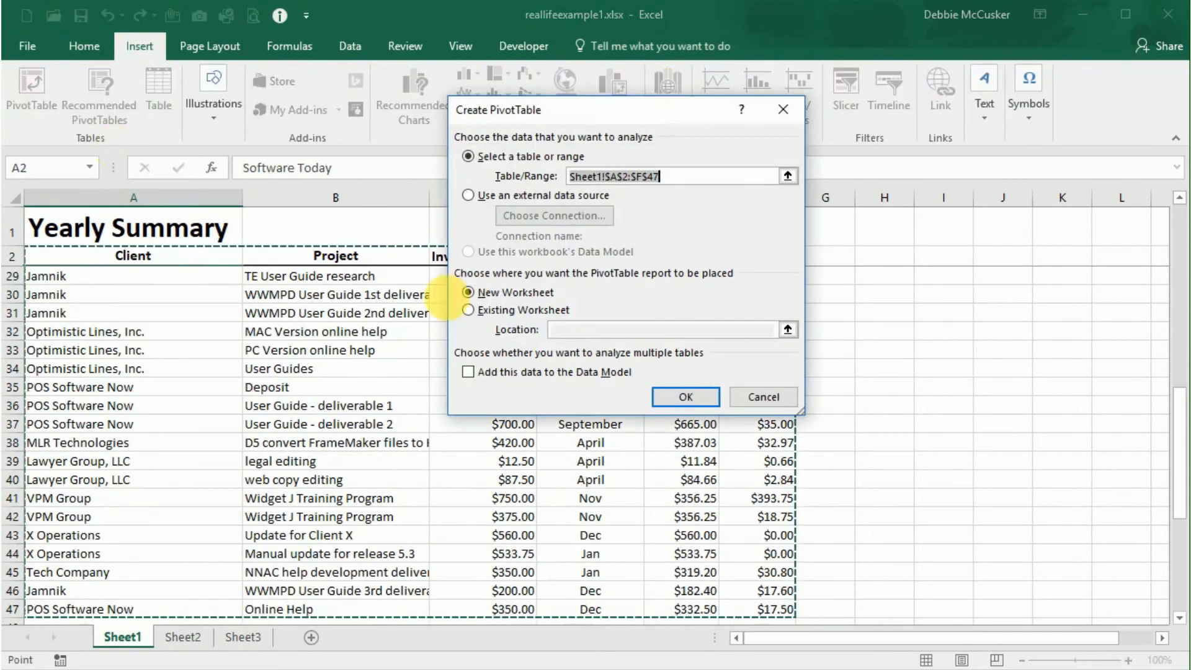
left_click(685, 396)
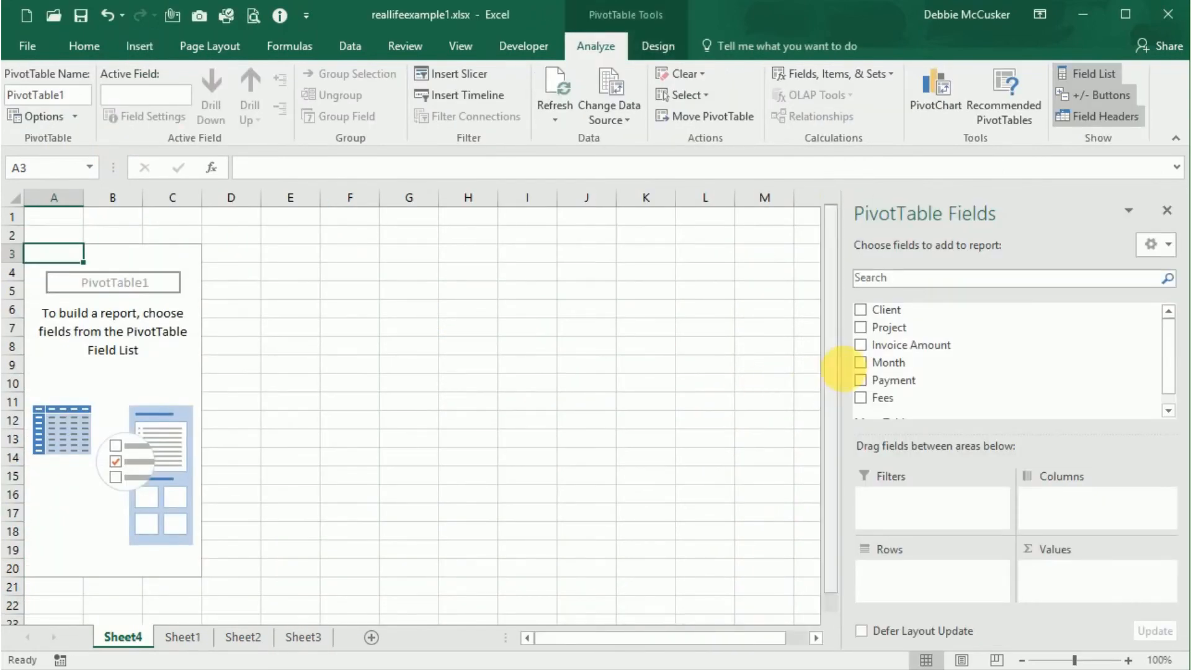
Add Payment as summed values and Client as rows to the PivotTable, and review the payments per client.
left_click(859, 382)
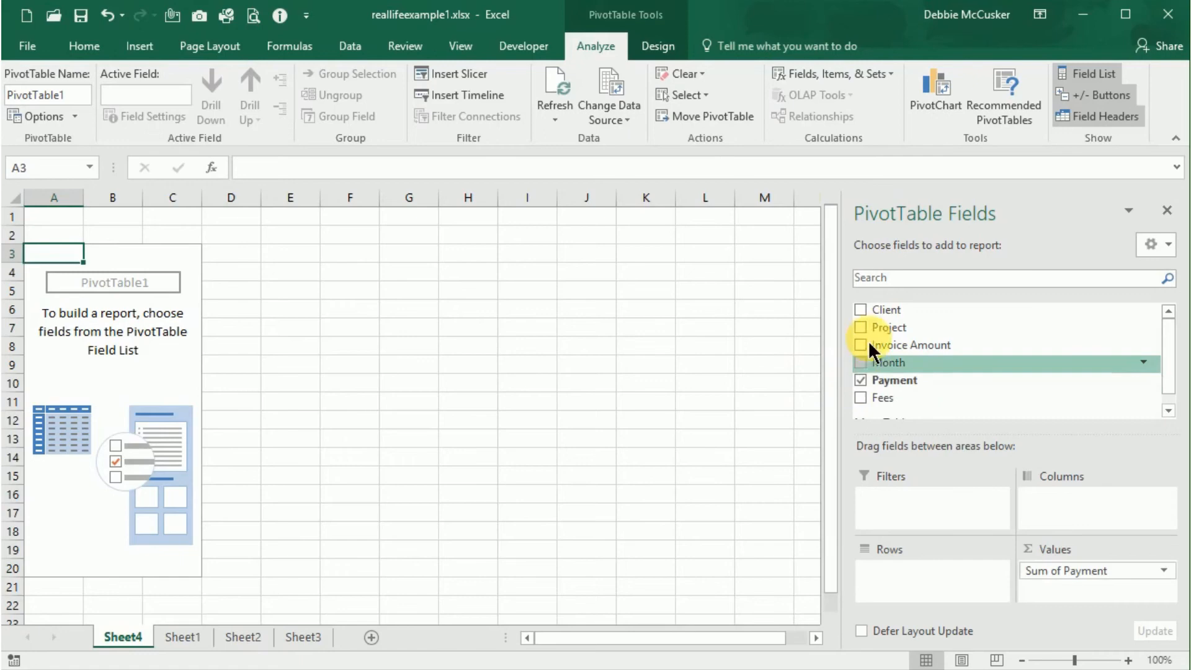
left_click(860, 310)
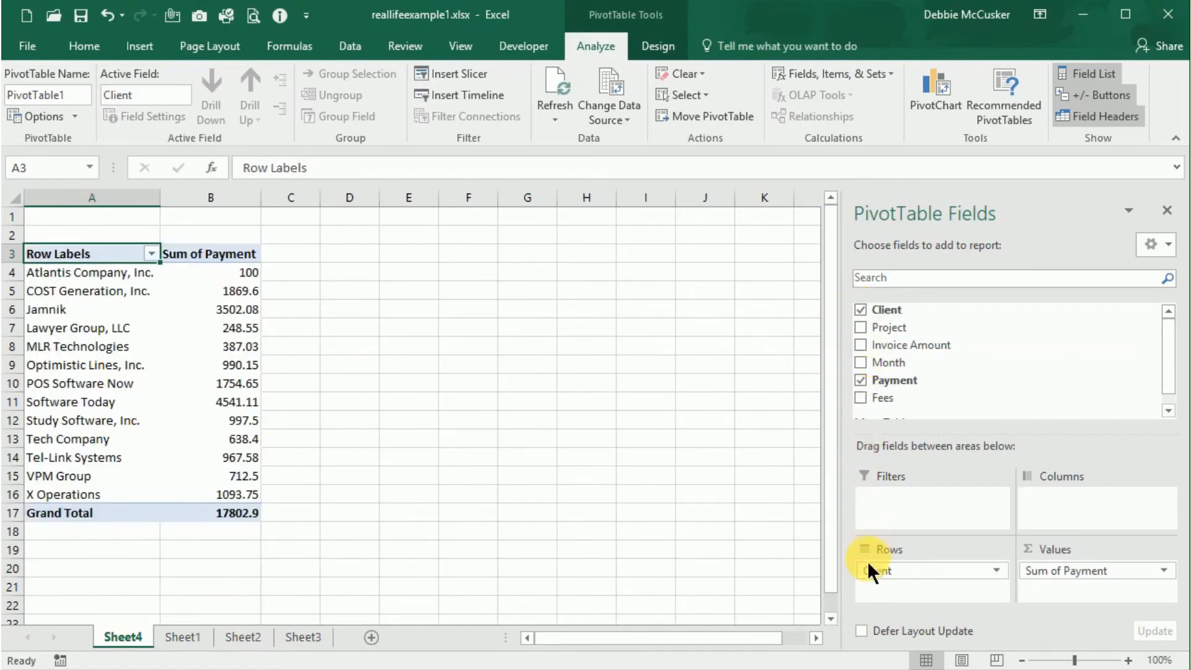
mouse_move(956, 575)
left_mouse_down()
mouse_move(888, 563)
mouse_move(885, 577)
mouse_move(1011, 568)
mouse_move(1087, 506)
mouse_move(984, 579)
mouse_move(936, 571)
left_mouse_up()
mouse_move(1076, 586)
left_mouse_down()
mouse_move(1063, 566)
mouse_move(1119, 519)
mouse_move(1117, 567)
mouse_move(1058, 587)
mouse_move(979, 529)
mouse_move(1058, 546)
mouse_move(1082, 580)
left_mouse_up()
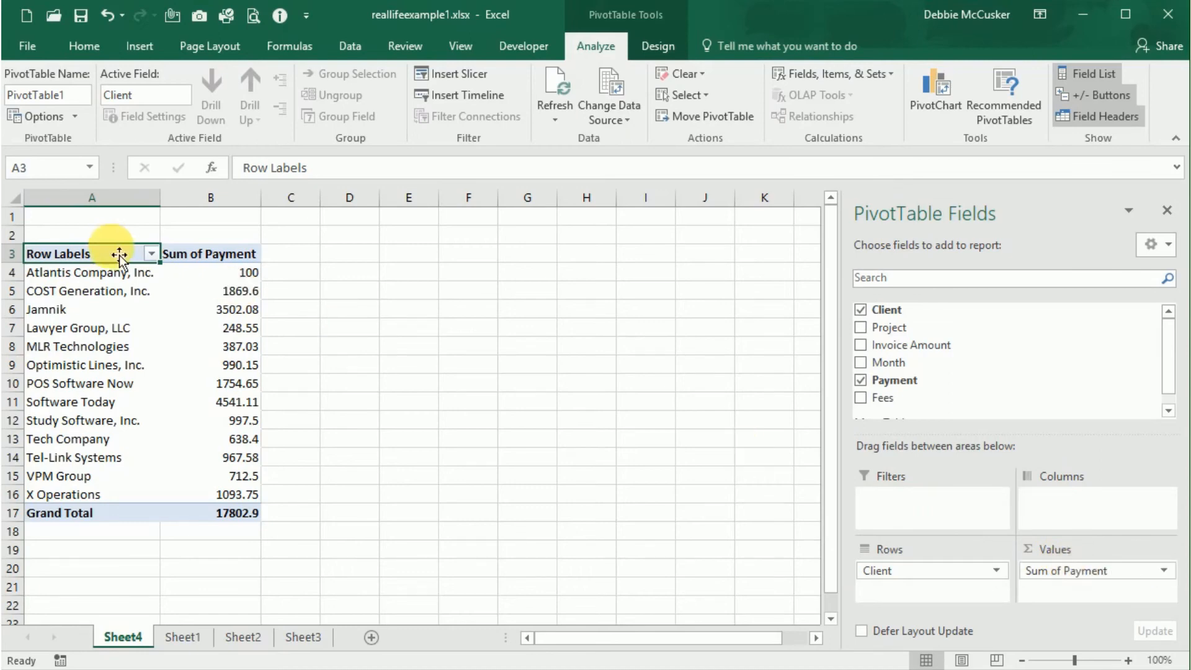
left_click_drag(199, 275, 234, 516)
left_click(85, 280)
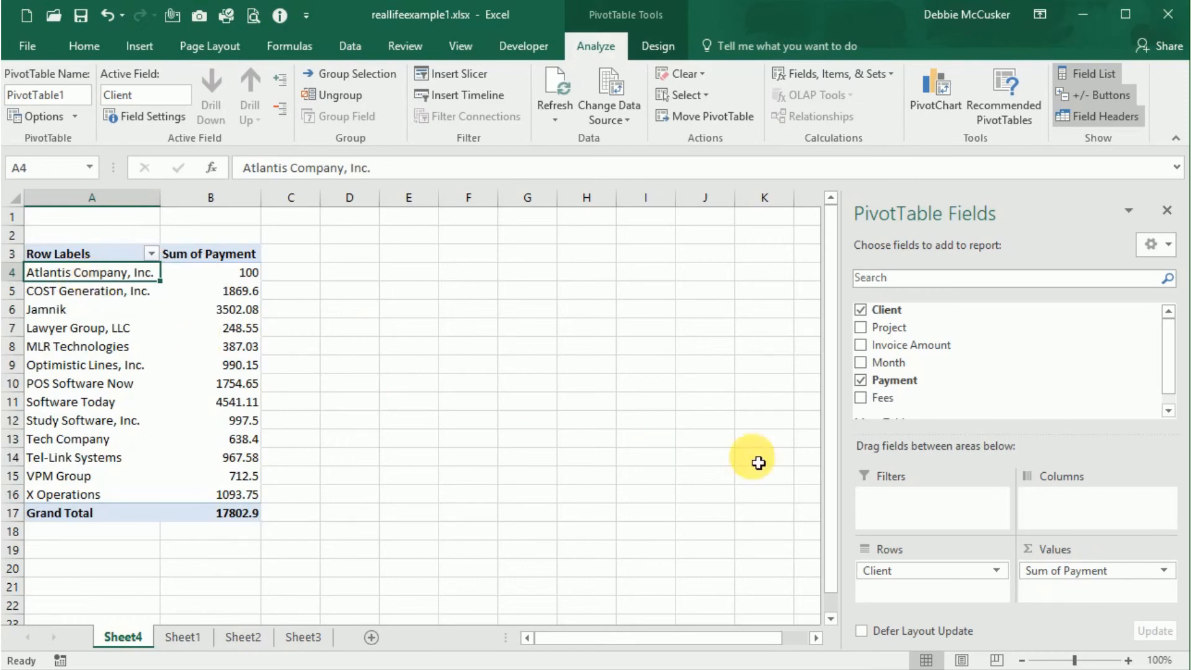
Replace the Client row field with Month to summarize payments by month, and review the resulting table.
left_click(861, 309)
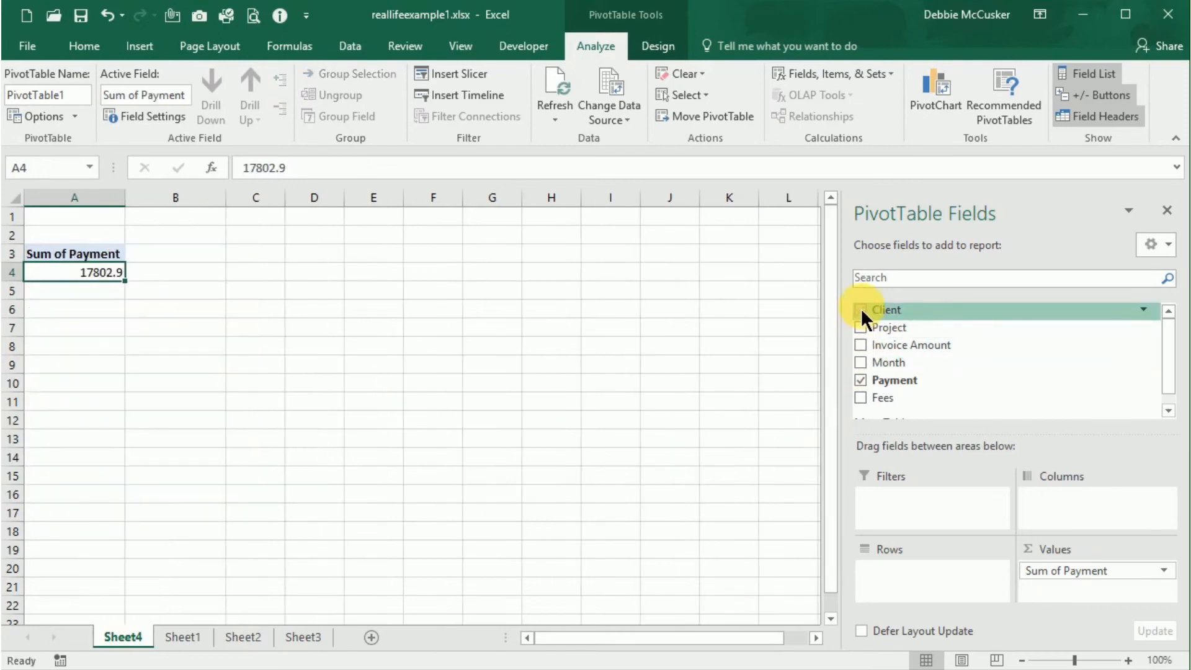
left_click(857, 366)
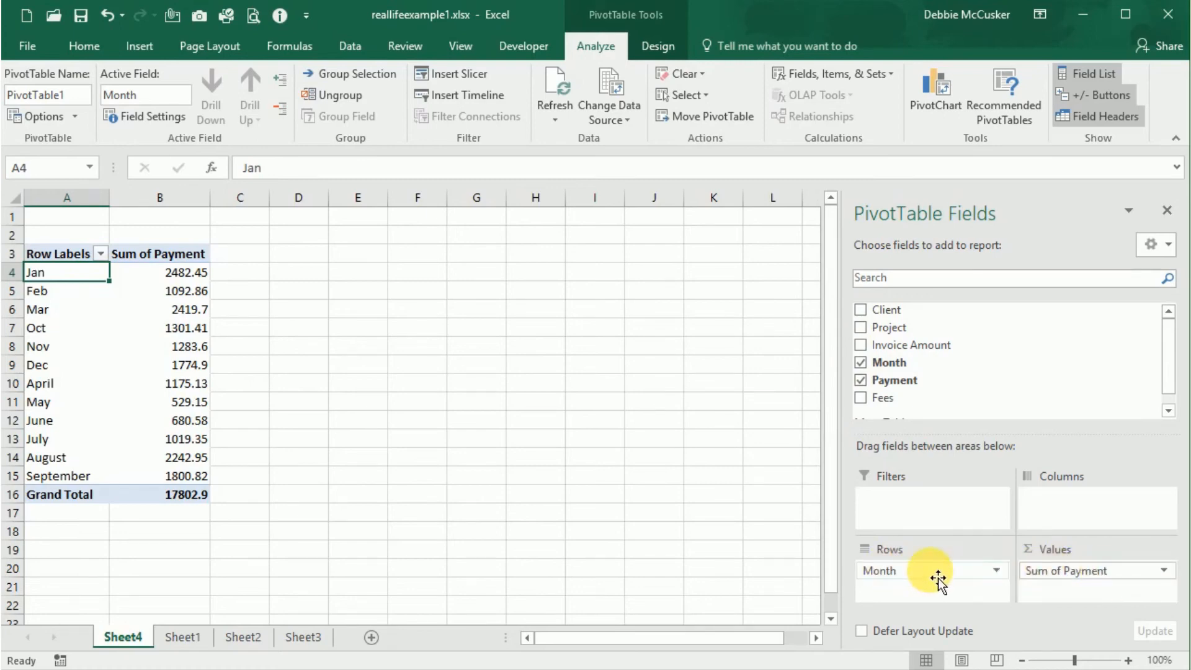
left_click_drag(938, 576, 975, 568)
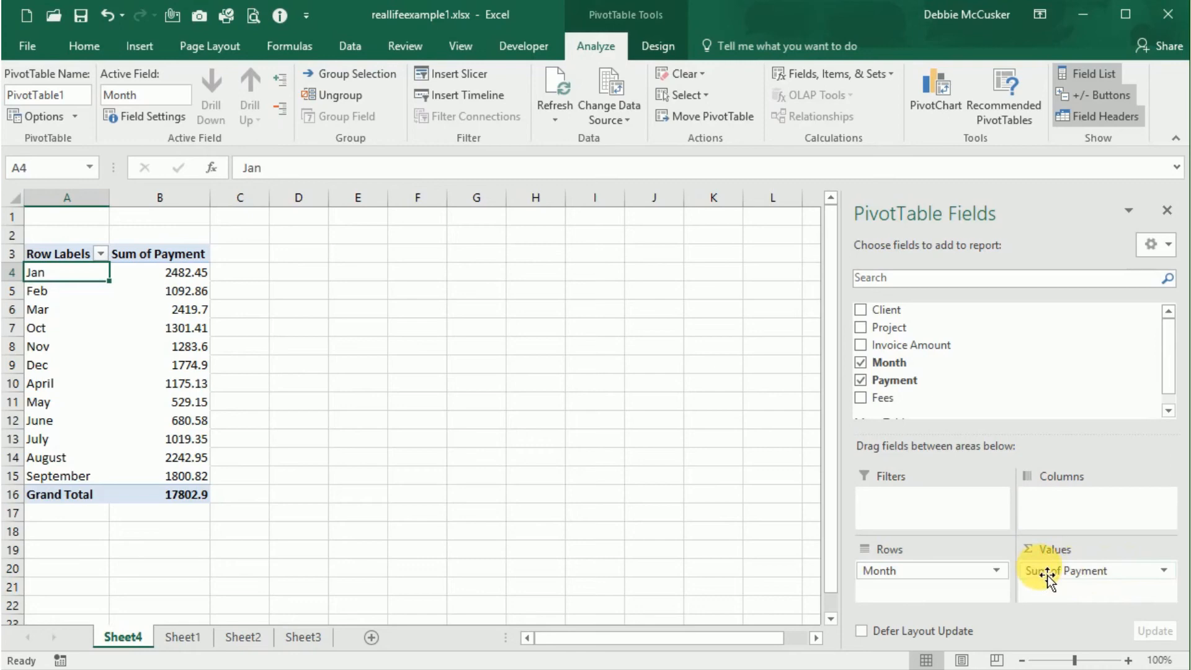
left_click_drag(59, 253, 197, 512)
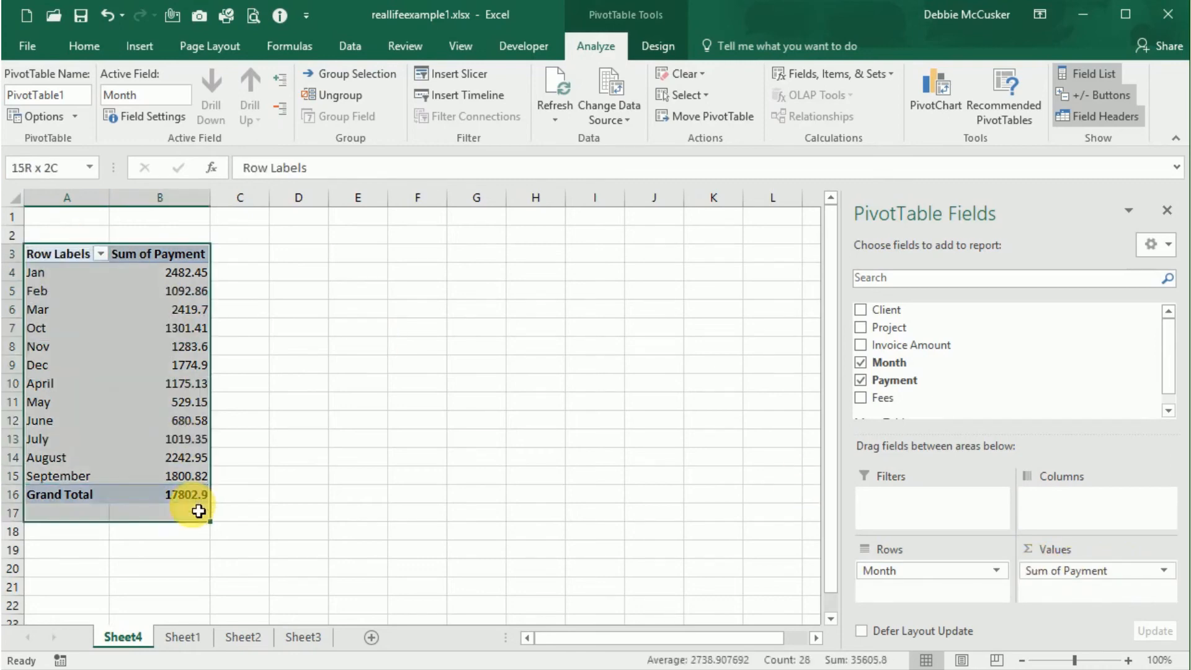
left_click(73, 277)
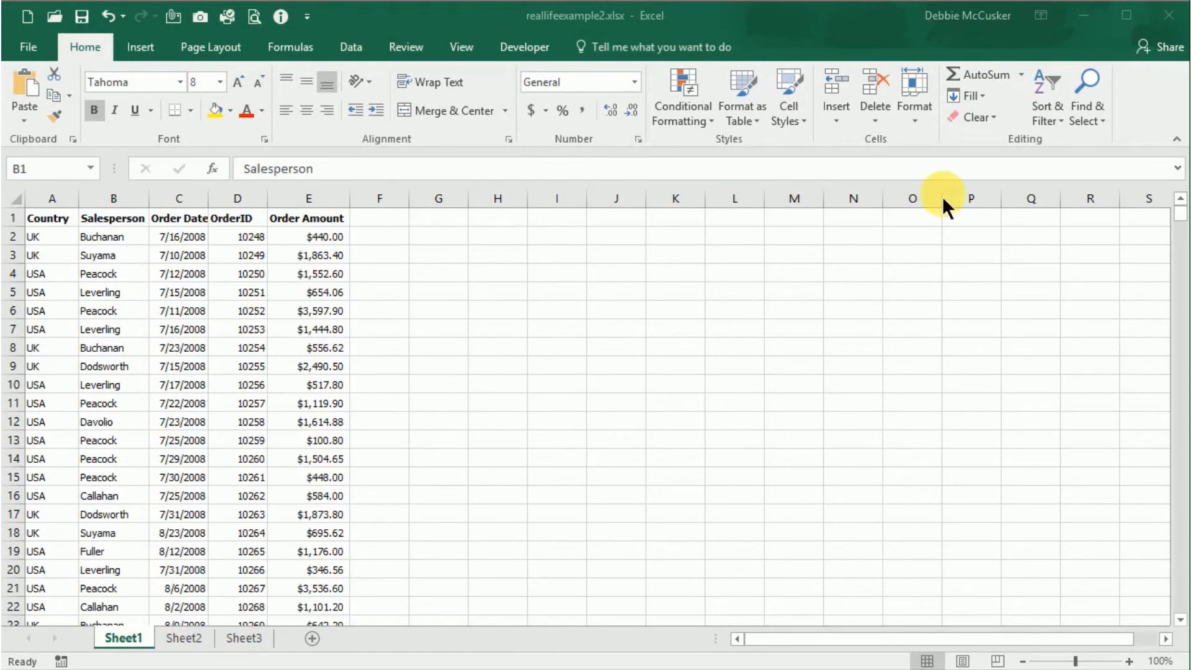
Switch to reallifeexample2.xlsx and create an empty PivotTable on a new worksheet from the range Sheet1!$A$1:$E$800.
left_click(676, 18)
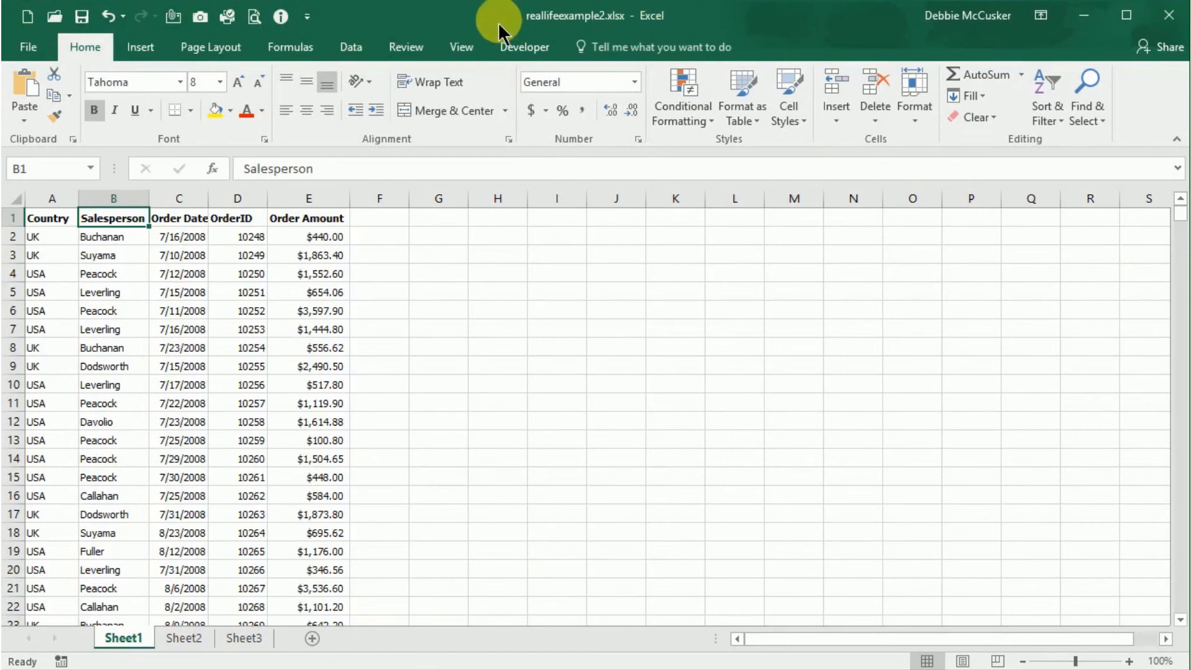
left_click(294, 225)
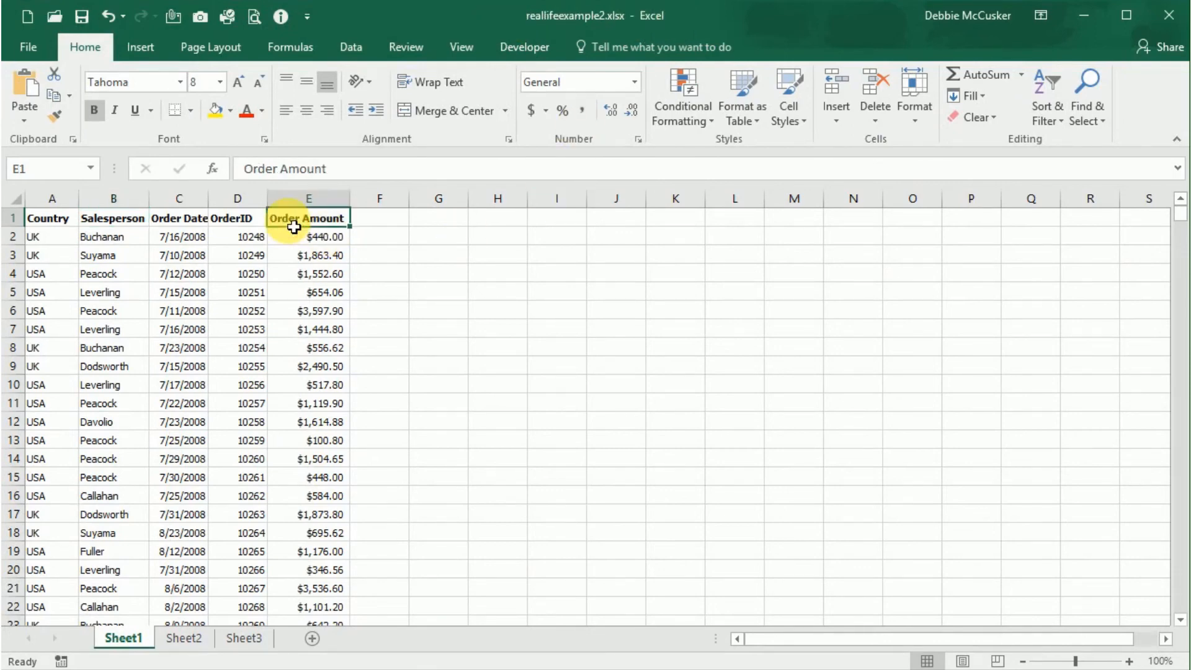
left_click(126, 223)
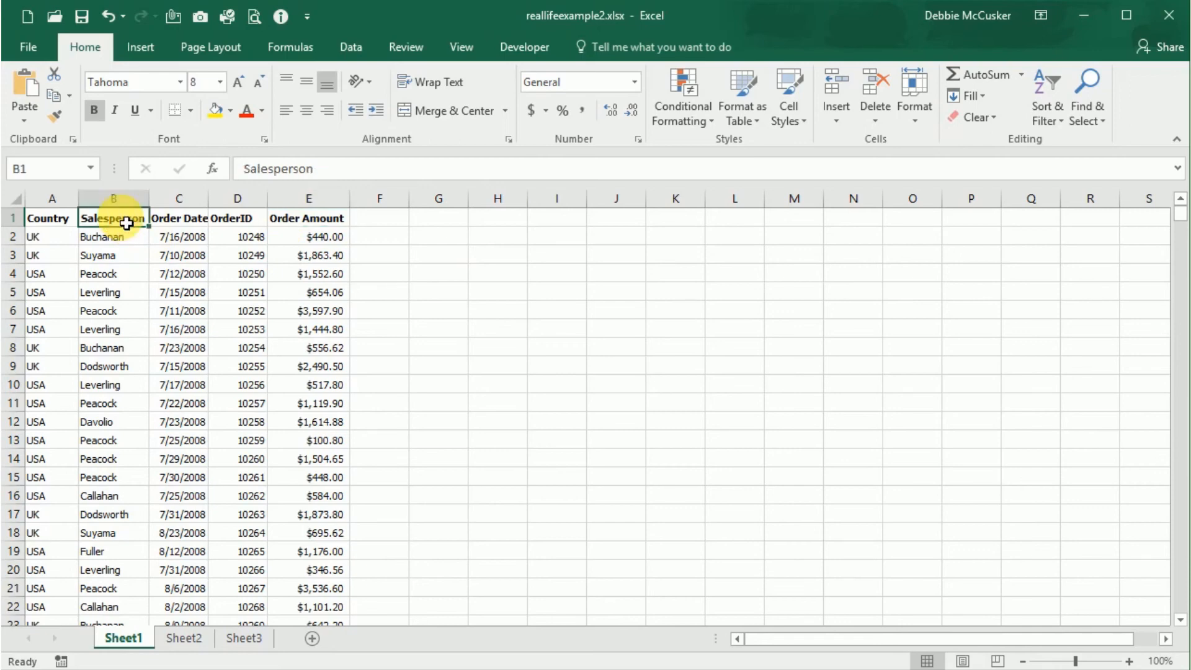
left_click(140, 47)
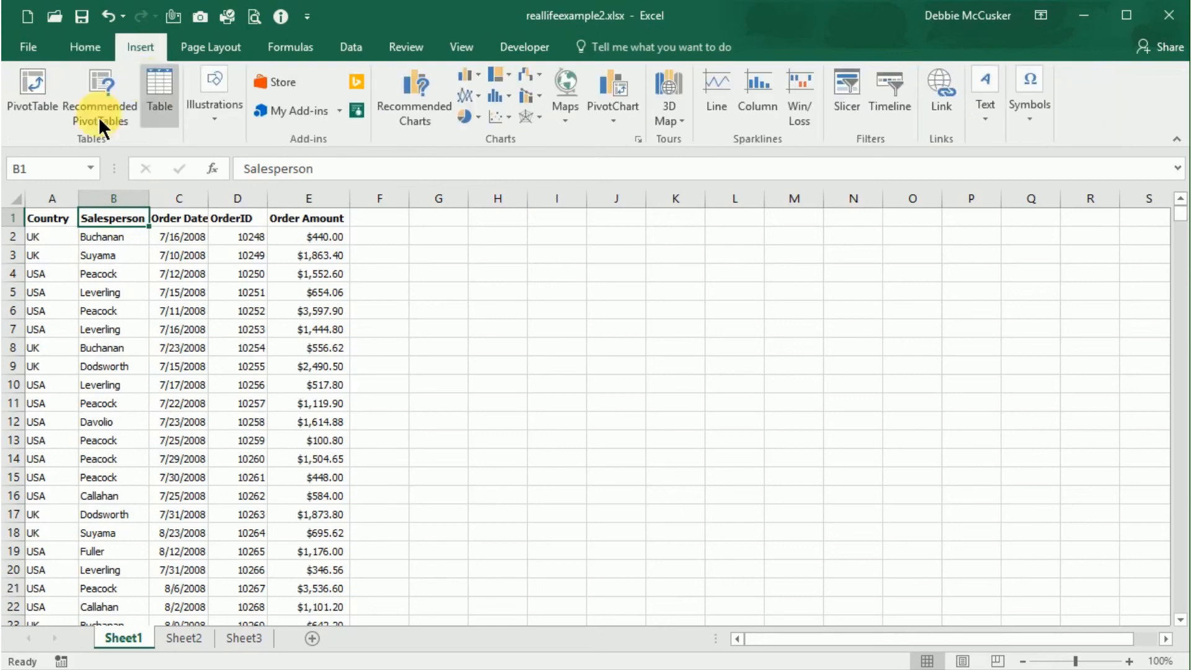
left_click(31, 93)
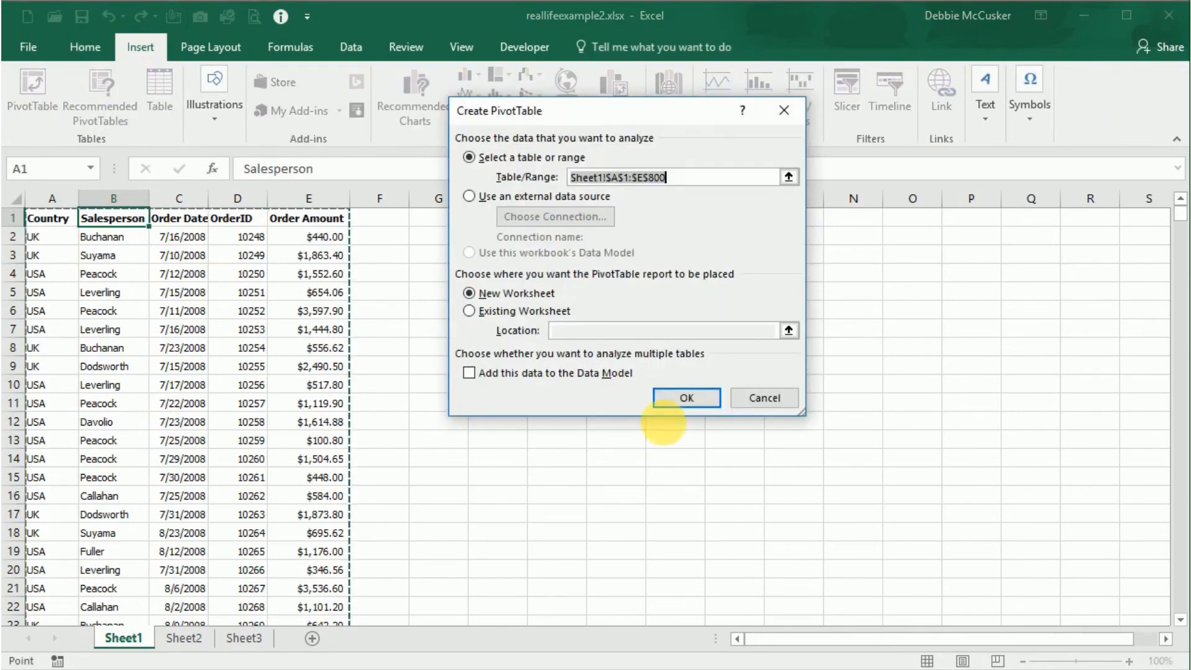
left_click(688, 402)
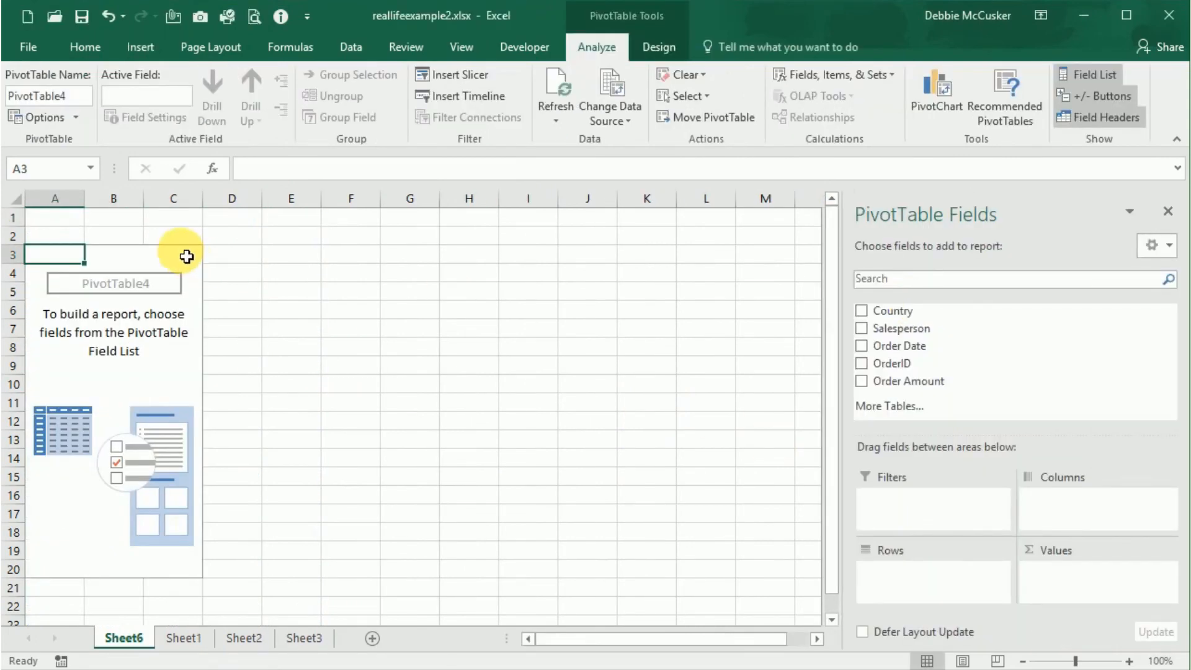
Add Salesperson as rows and Order Amount as summed values to the new PivotTable.
left_click(861, 328)
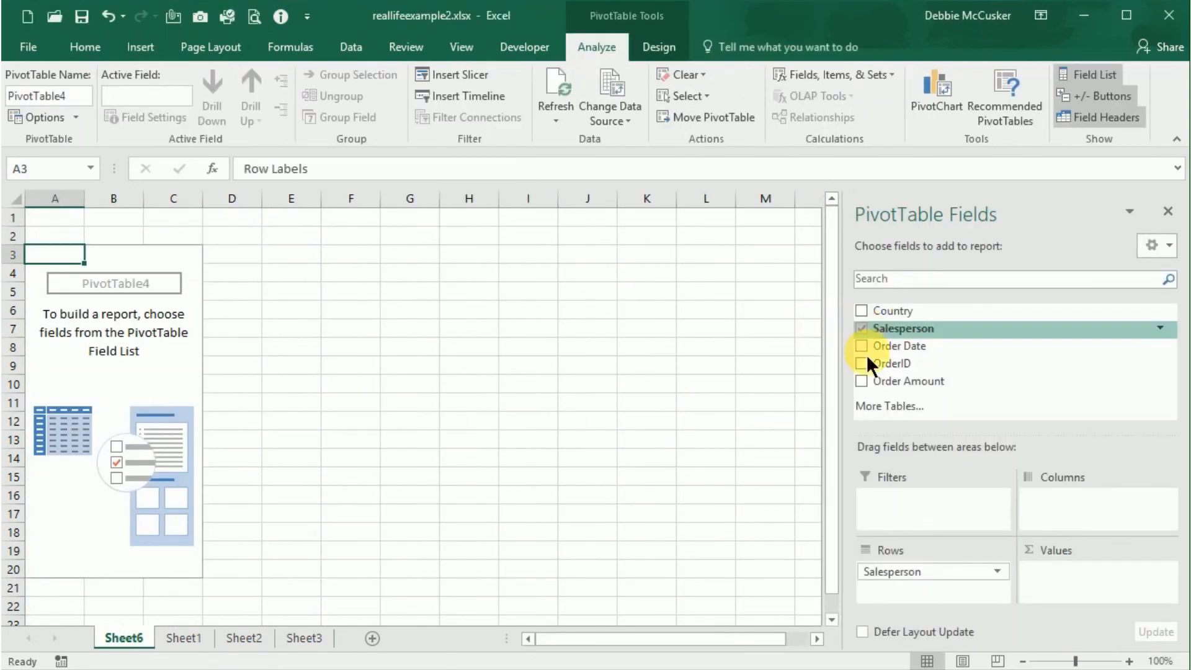
left_click(861, 381)
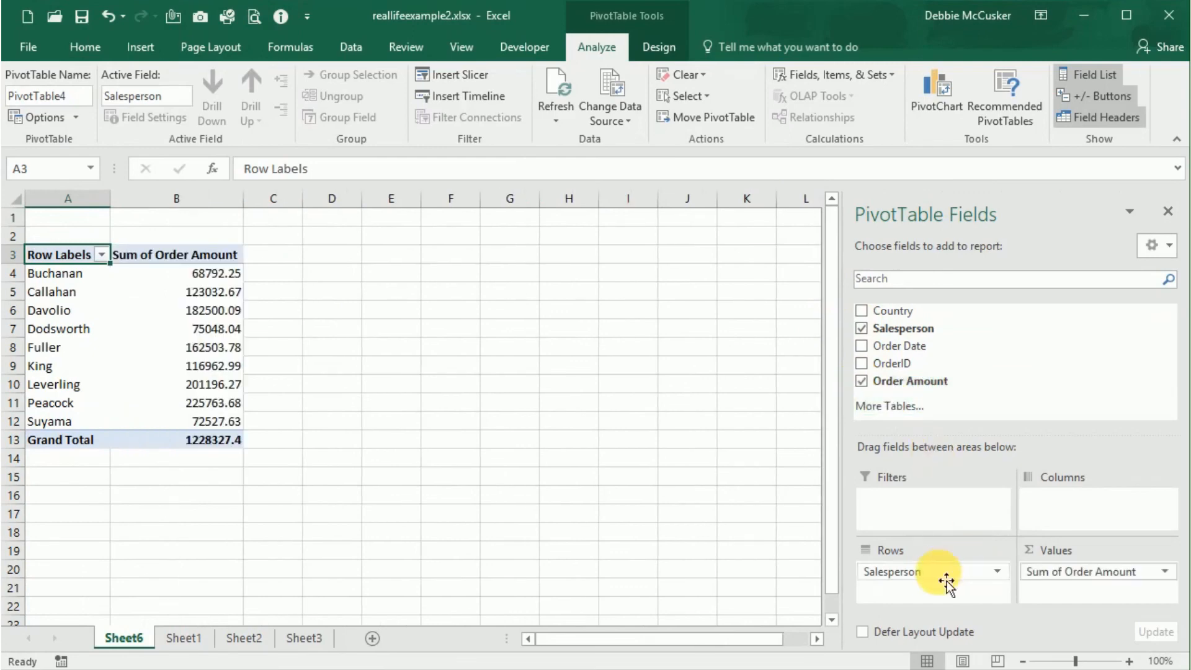
mouse_move(939, 558)
left_mouse_down()
mouse_move(906, 515)
mouse_move(1098, 518)
mouse_move(989, 500)
mouse_move(963, 527)
mouse_move(973, 580)
mouse_move(932, 574)
left_mouse_up()
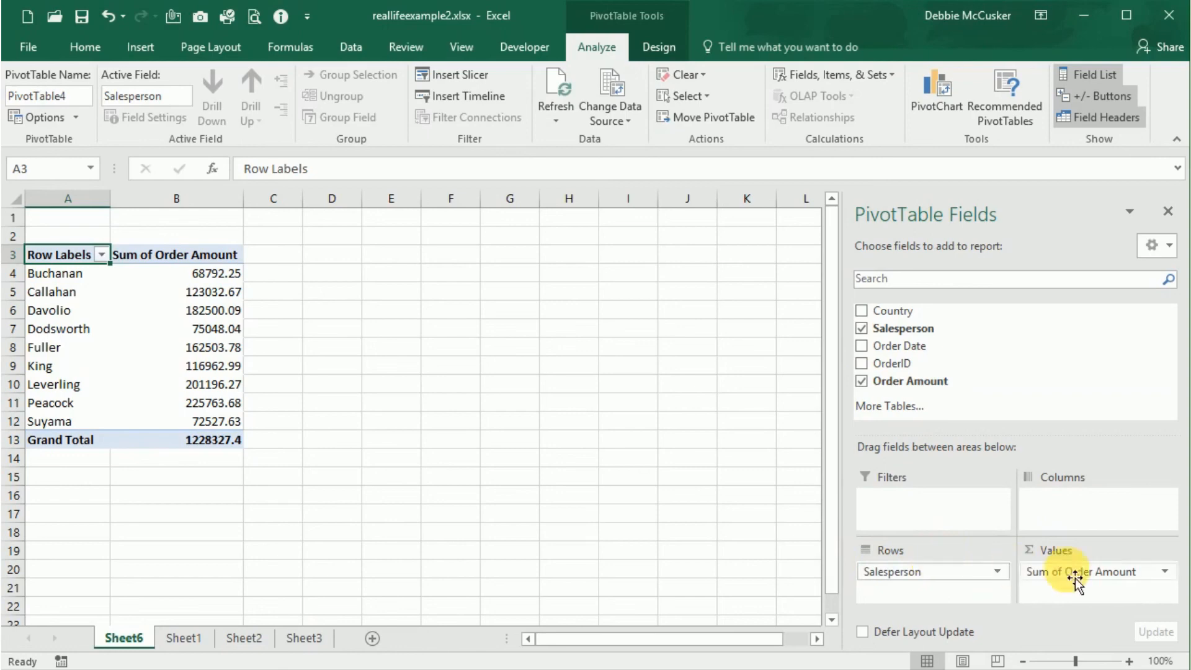
mouse_move(1099, 573)
left_mouse_down()
mouse_move(1099, 555)
mouse_move(1009, 504)
mouse_move(1127, 560)
mouse_move(1116, 573)
mouse_move(1095, 568)
mouse_move(1097, 580)
left_mouse_up()
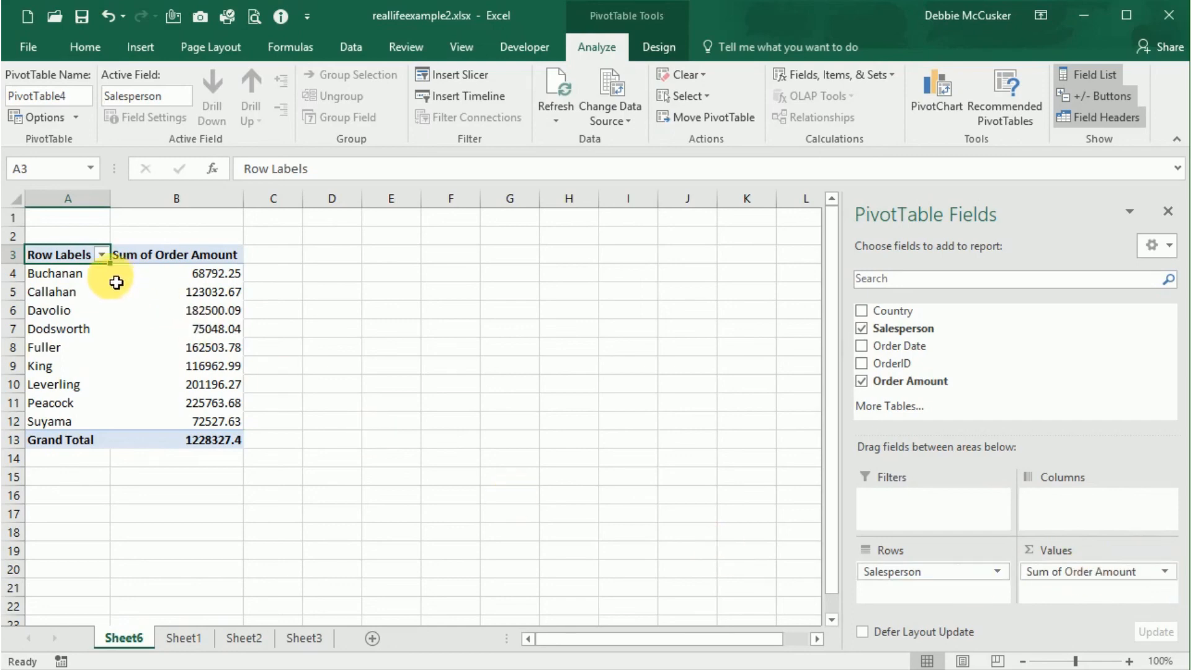
Sort the salespeople in ascending order by Sum of Order Amount and review the highest amounts.
left_click(101, 254)
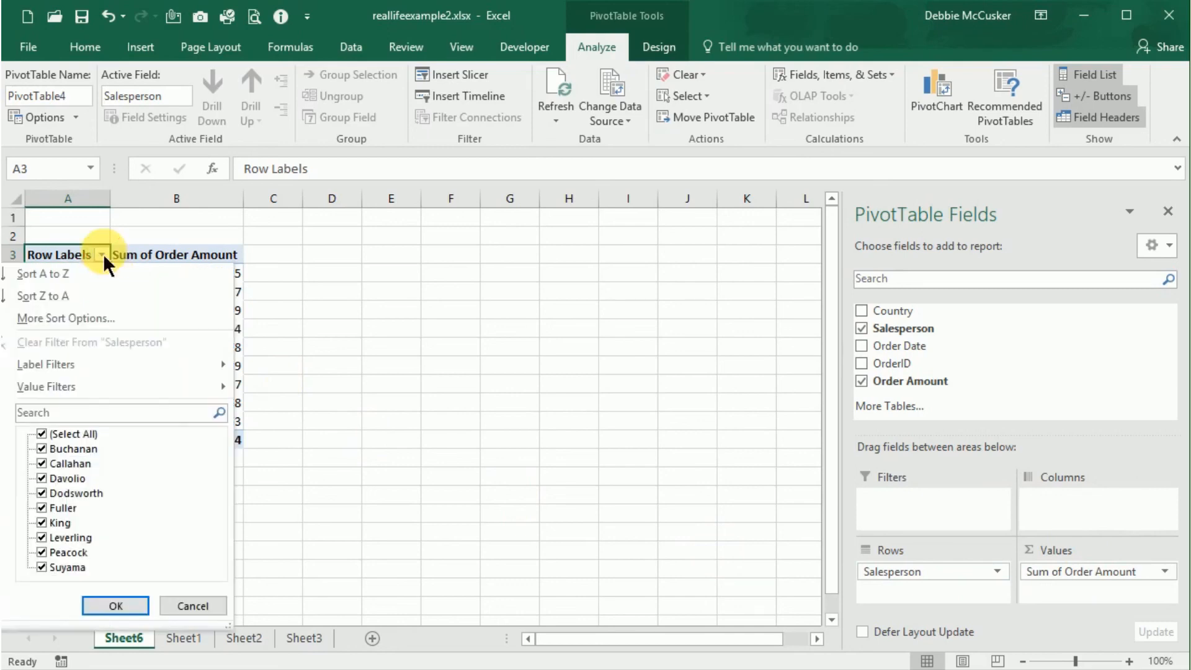
left_click(87, 319)
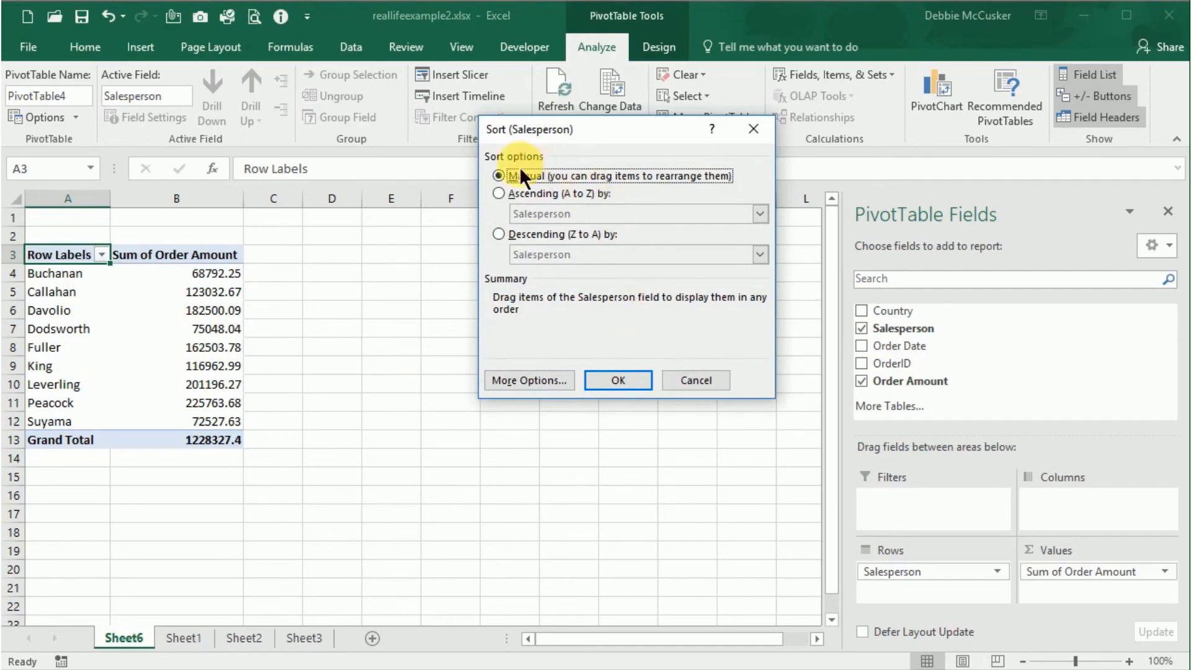
left_click(498, 194)
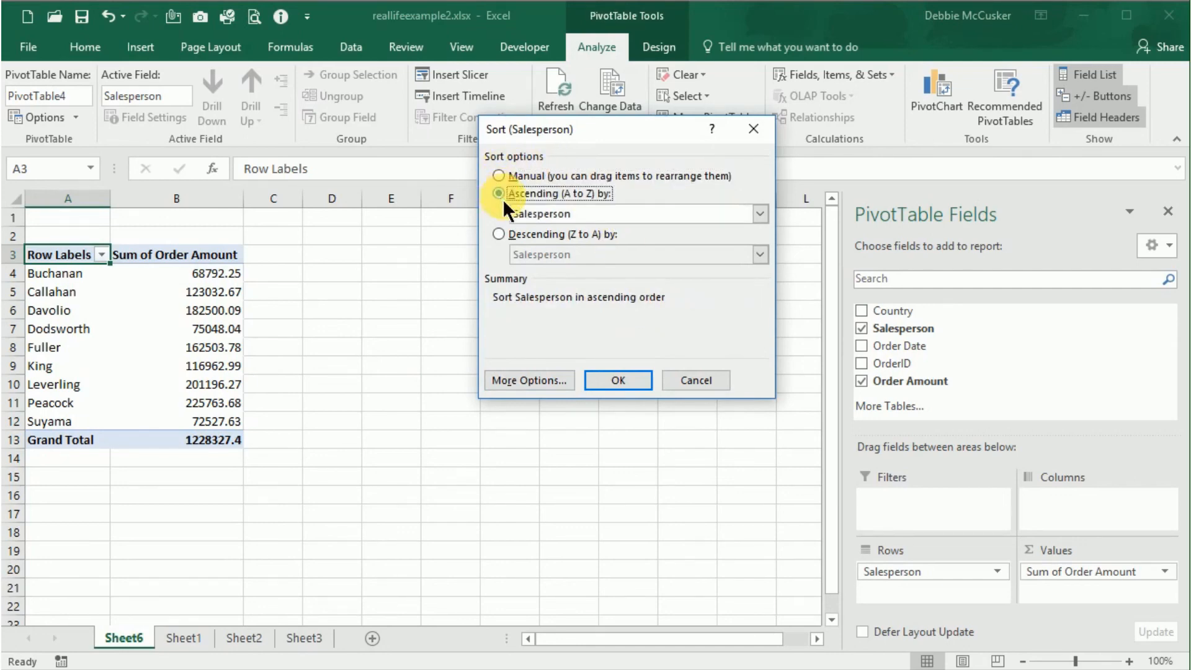
left_click(615, 214)
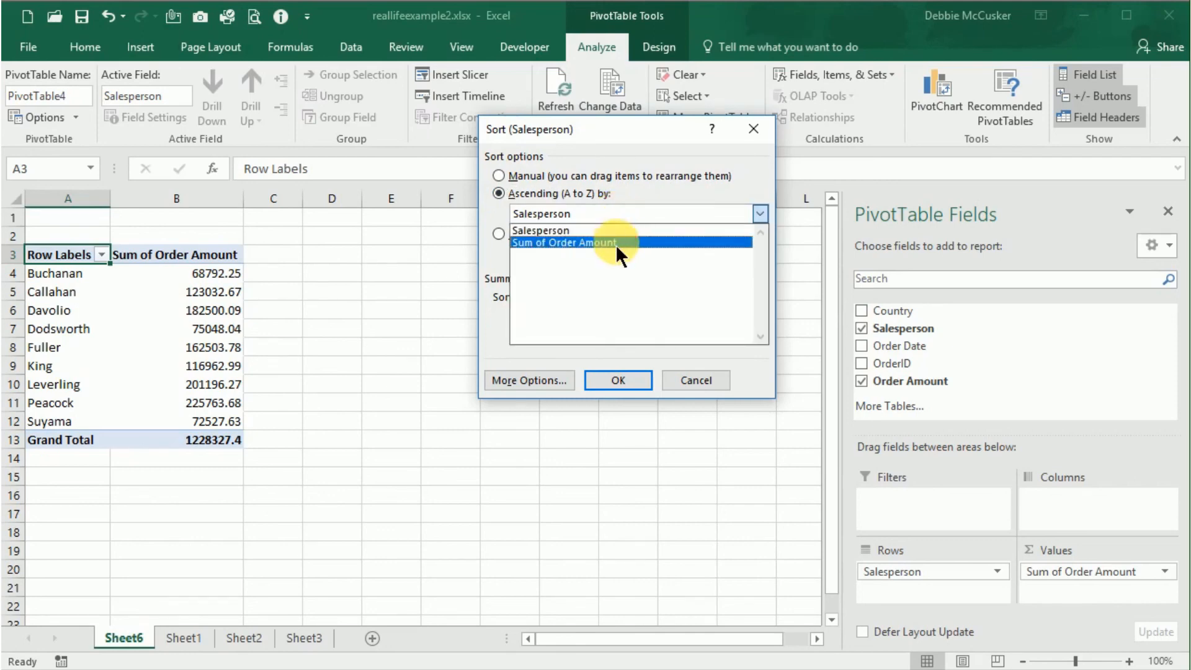
left_click(616, 245)
left_click(637, 381)
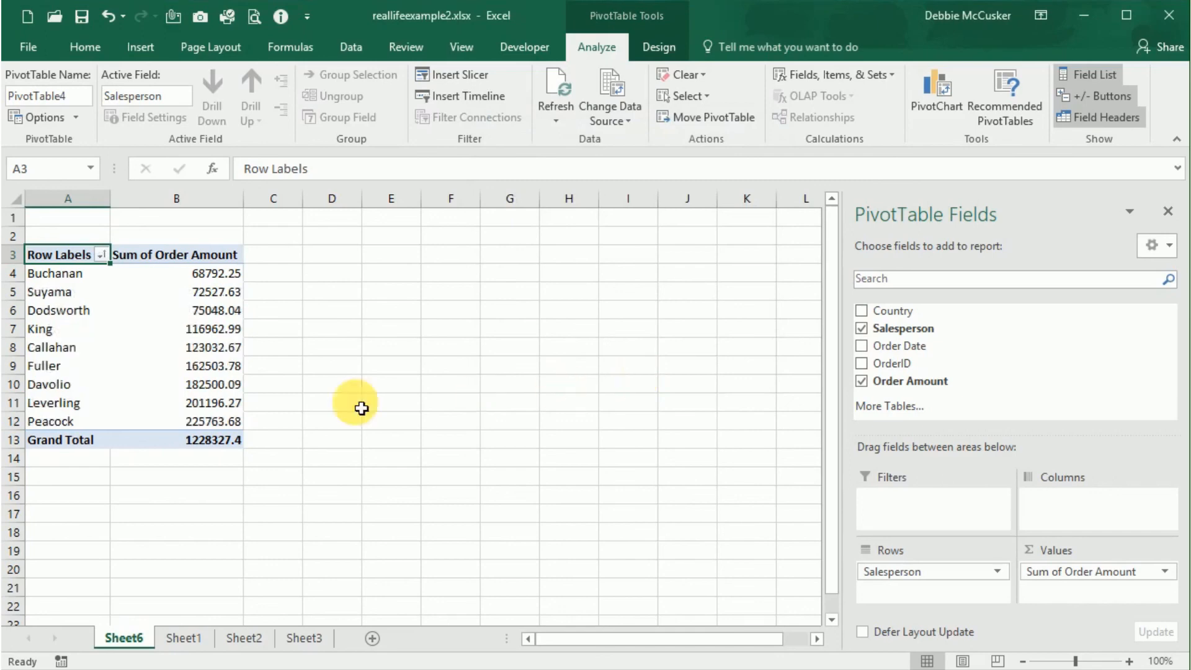
left_click_drag(208, 422, 211, 348)
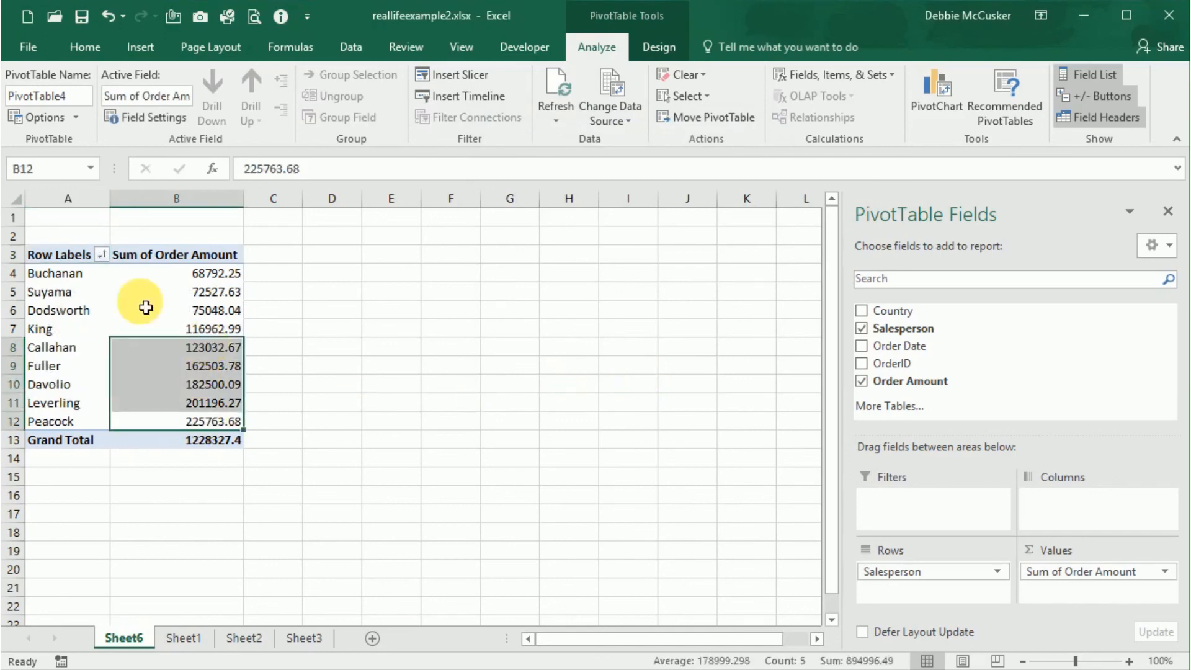
Sort the salespeople in descending order by Sum of Order Amount, ending with cell B5 selected.
left_click(99, 256)
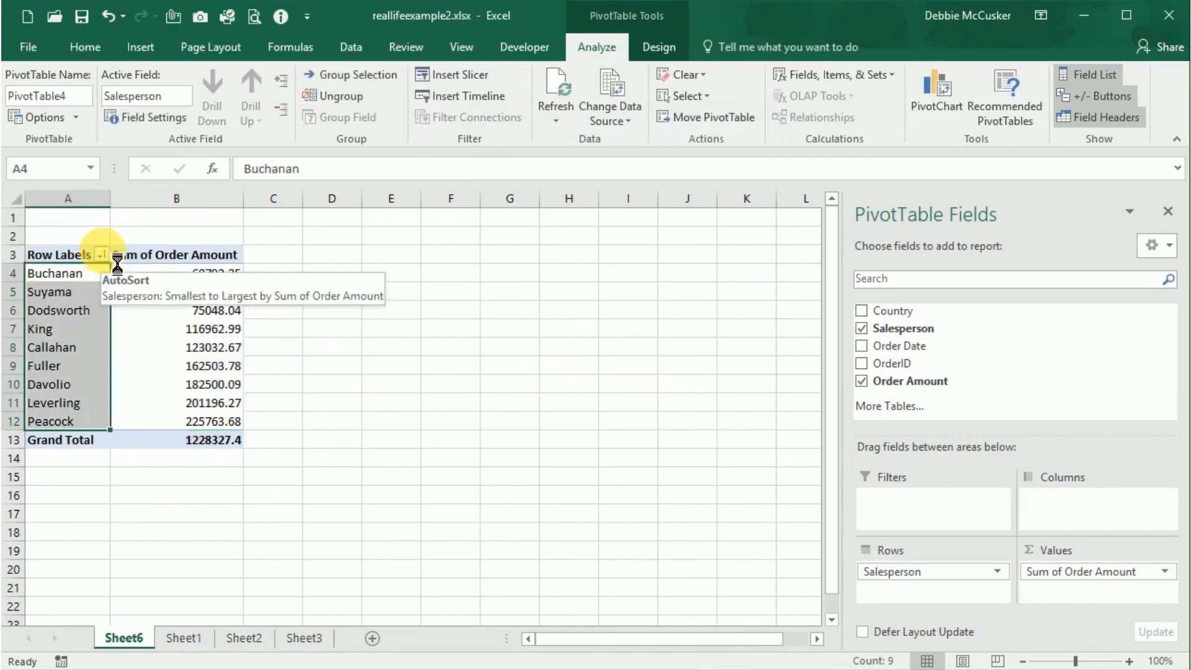
left_click(101, 254)
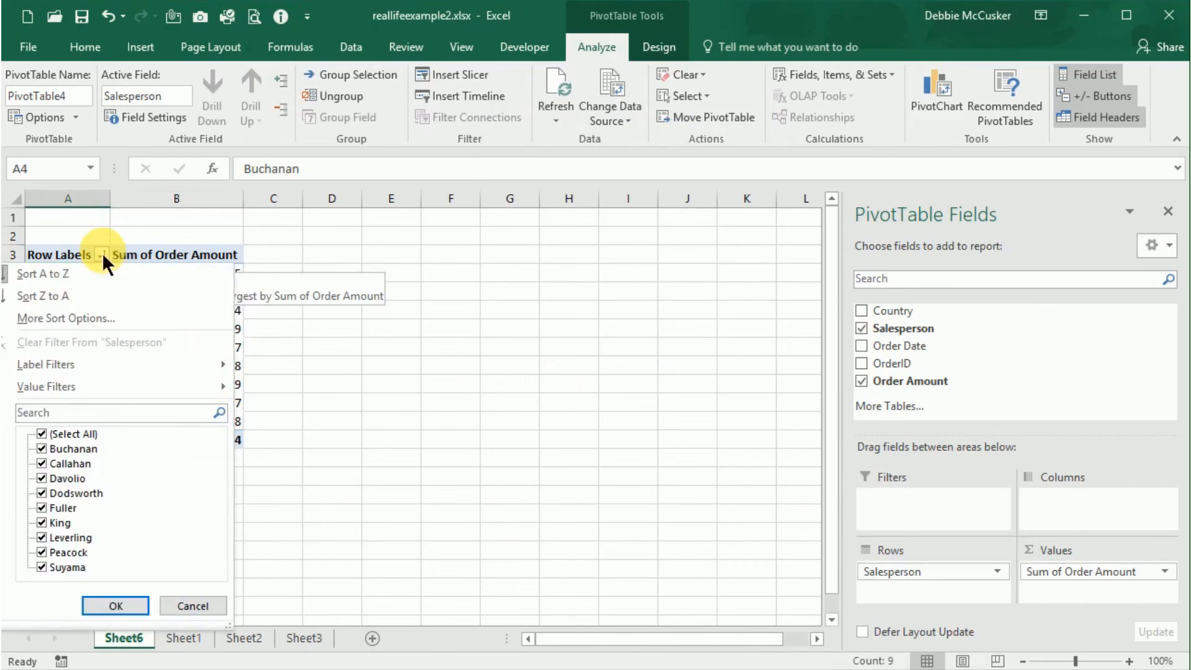
left_click(88, 318)
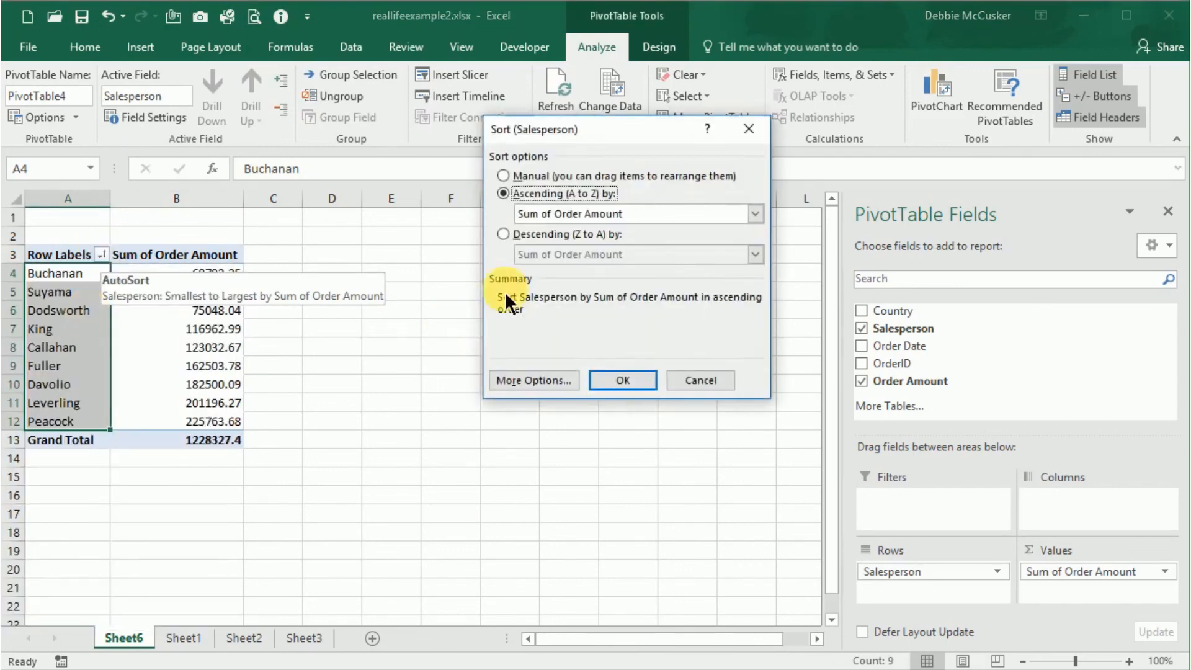
left_click(503, 233)
left_click(529, 258)
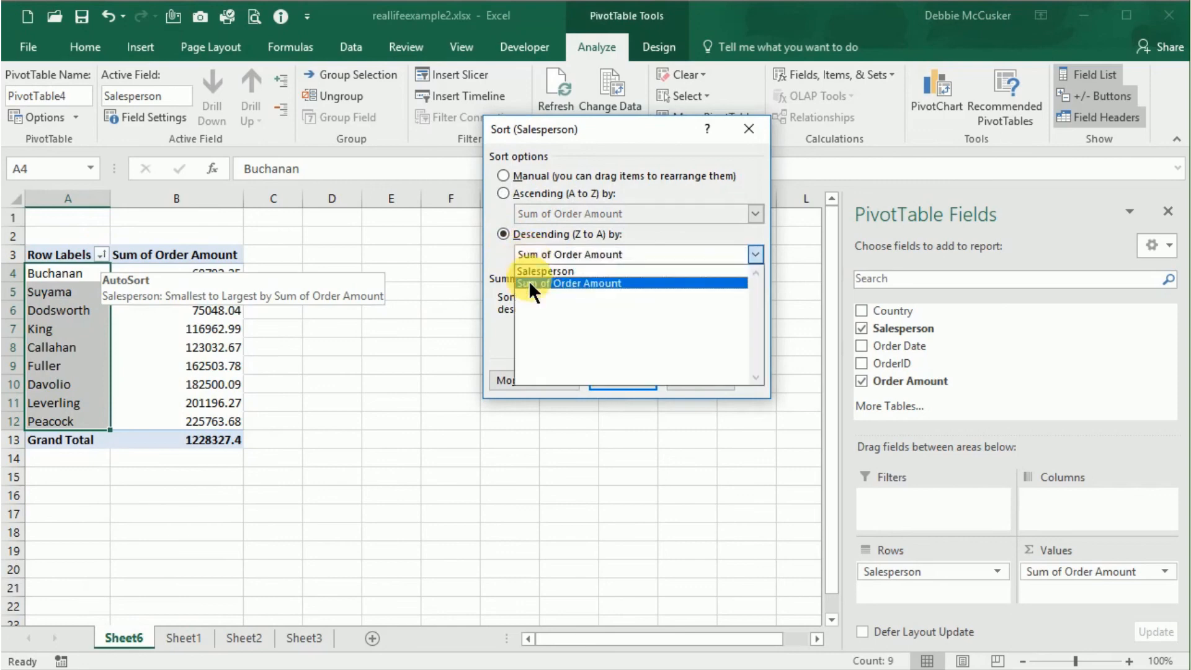
left_click(528, 276)
left_click(613, 377)
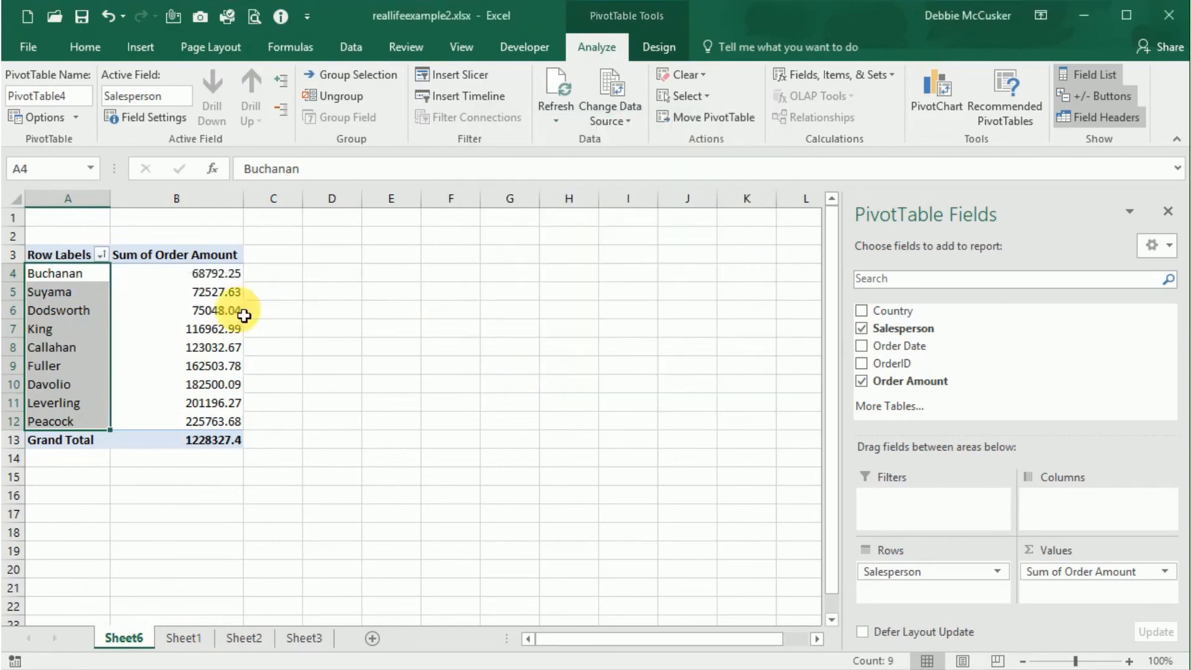
left_click(216, 298)
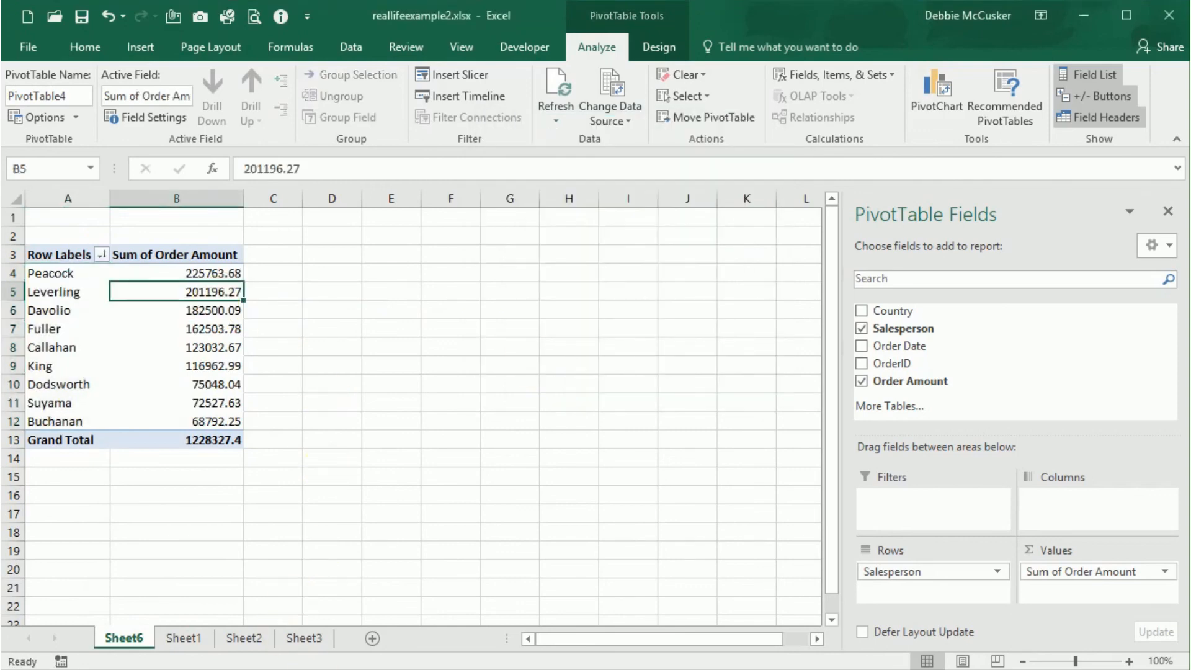